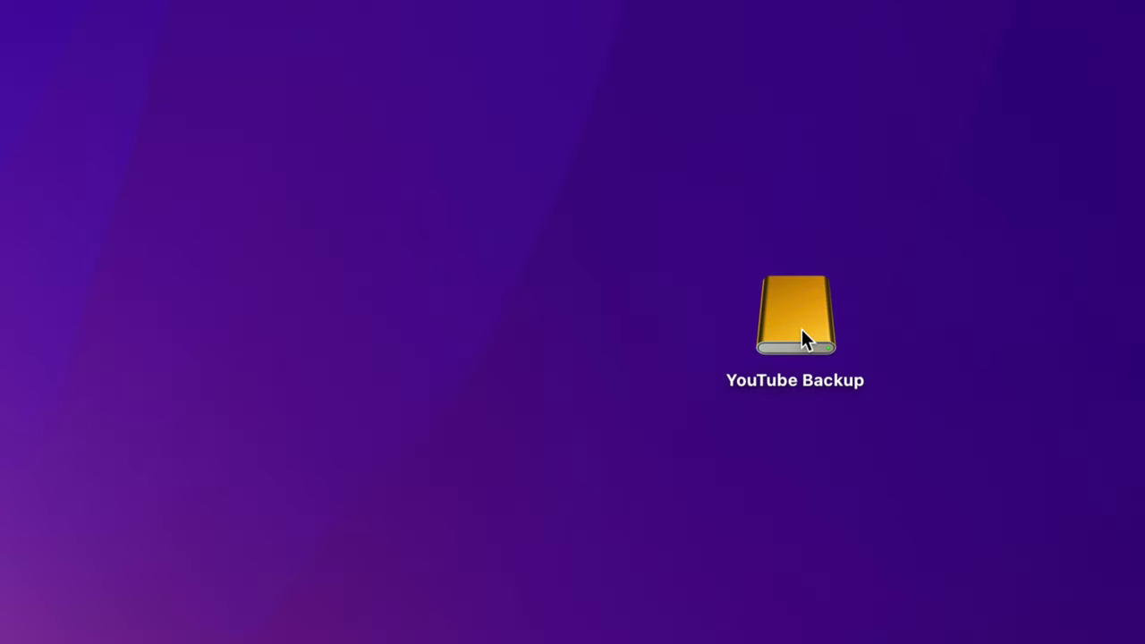
Open the YouTube Backup drive from the desktop, view its folders, and close its window
double_click(802, 333)
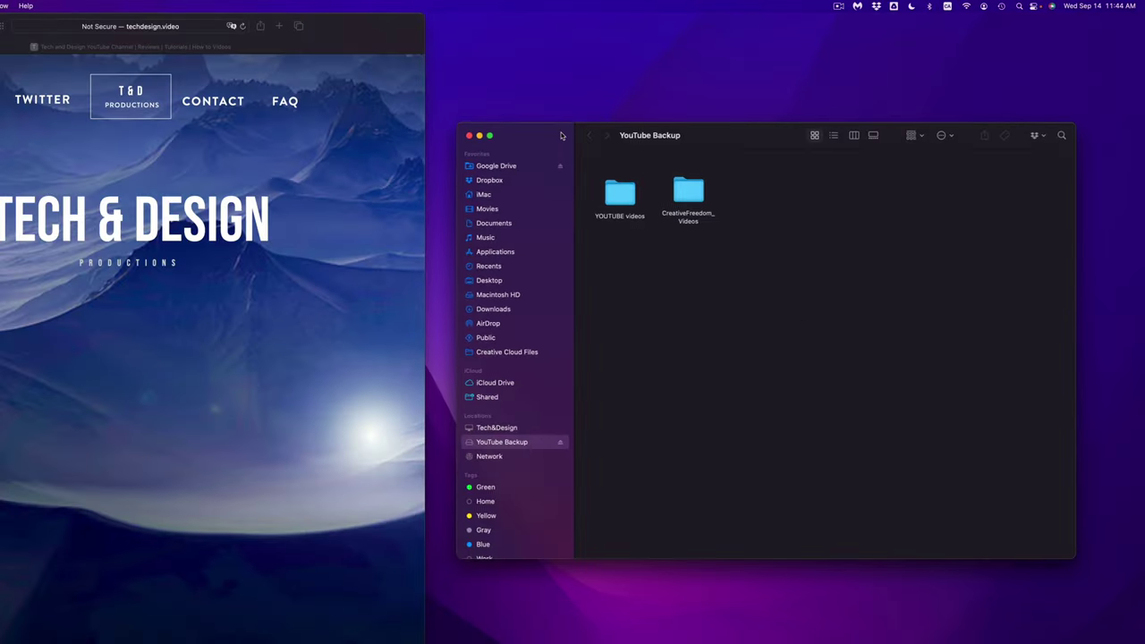
left_click_drag(599, 154, 599, 205)
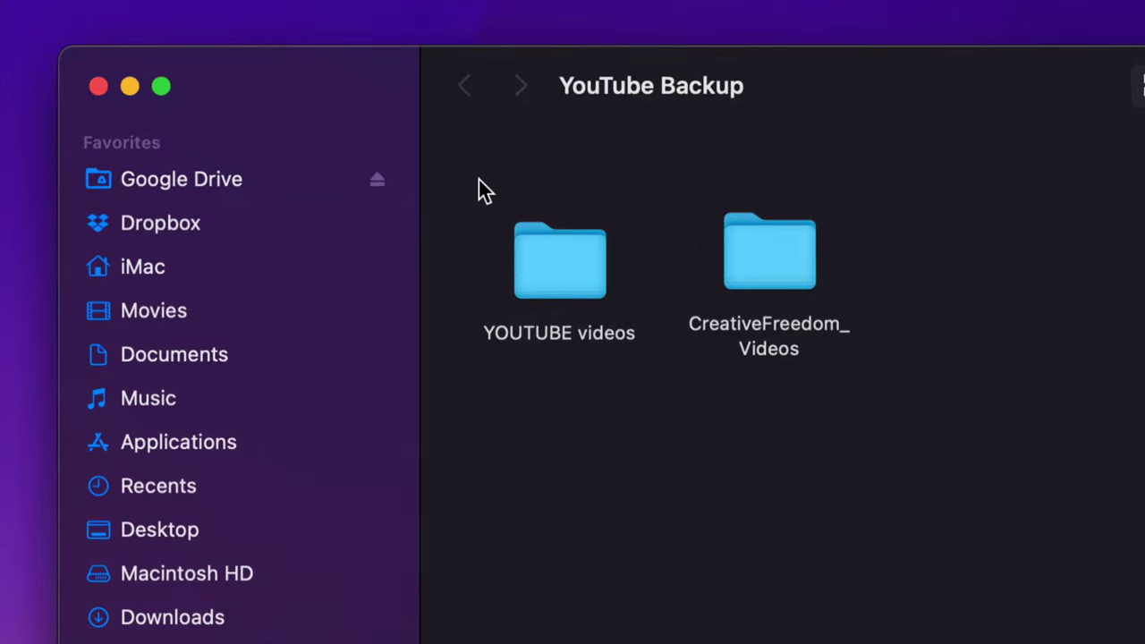
left_click(156, 103)
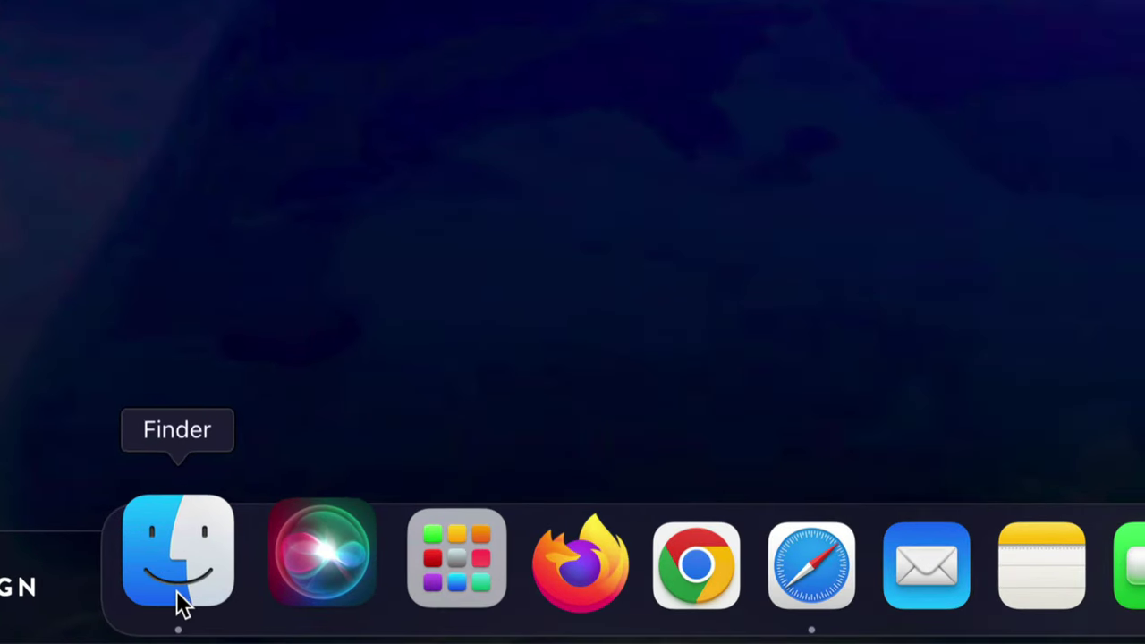
Open a new Finder window on the YouTube Backup drive and open its CreativeFreedom_Videos folder
left_click(177, 626)
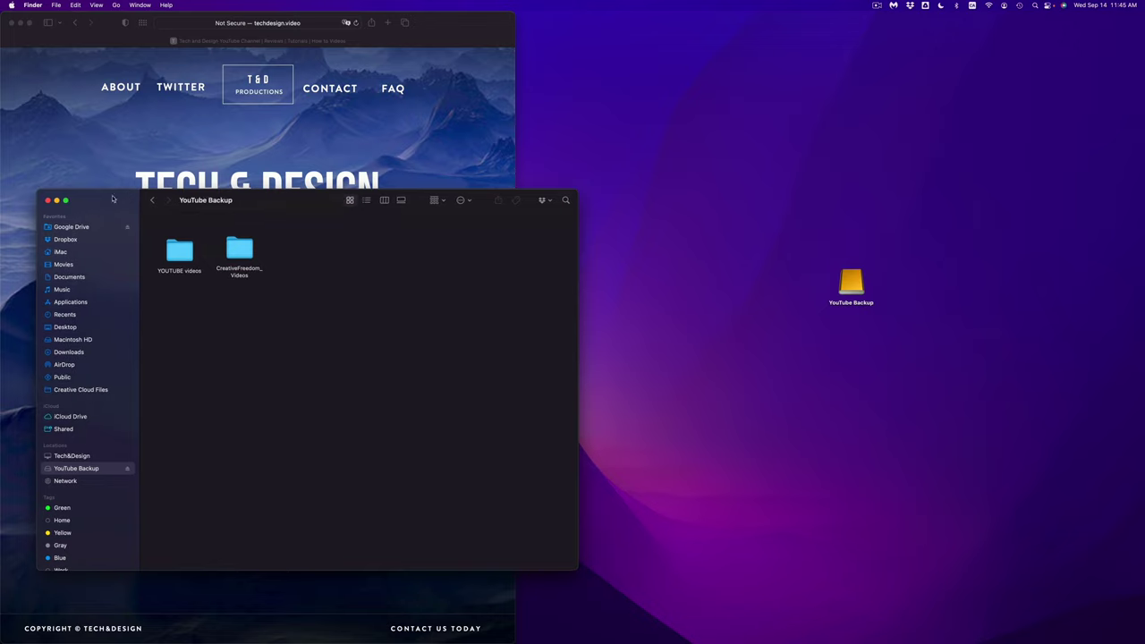
left_click_drag(113, 198, 602, 152)
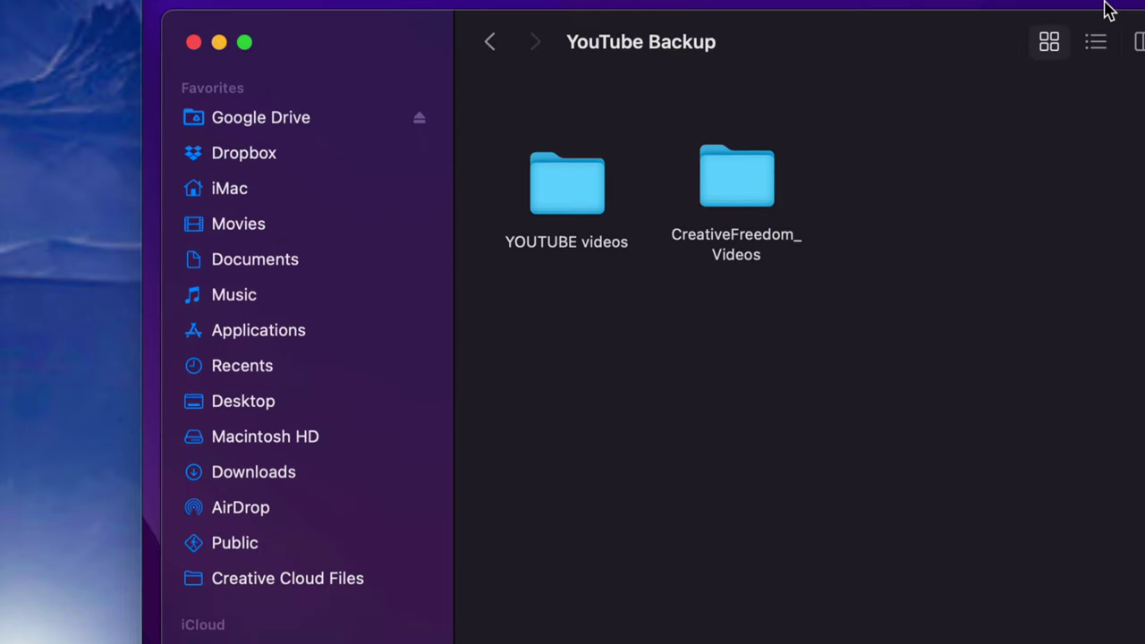
double_click(765, 187)
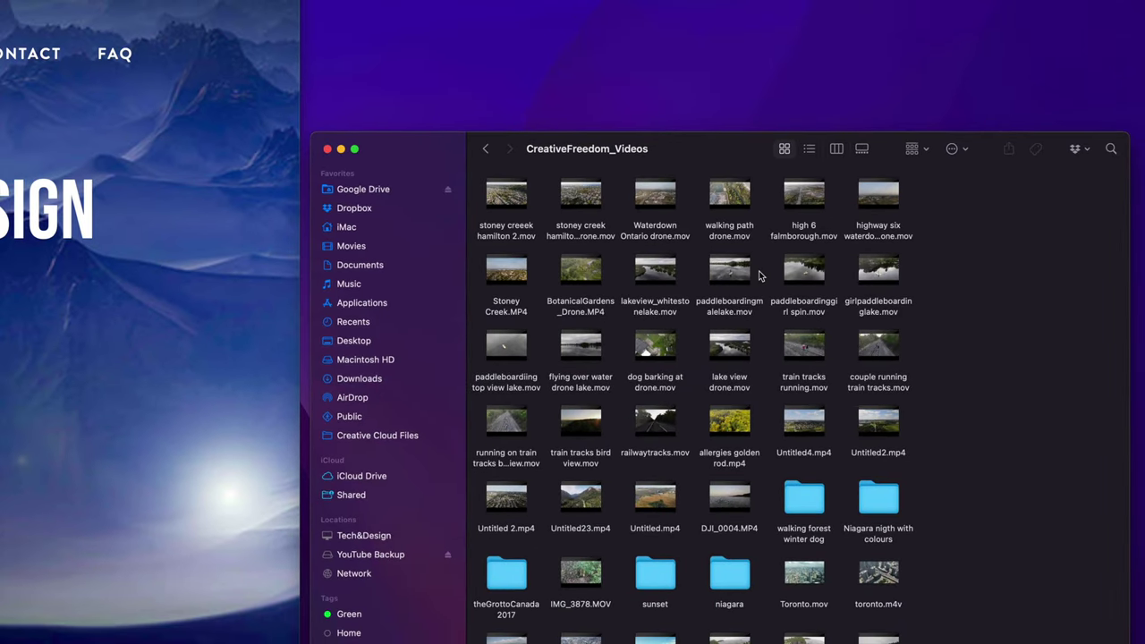
left_click_drag(704, 156, 651, 136)
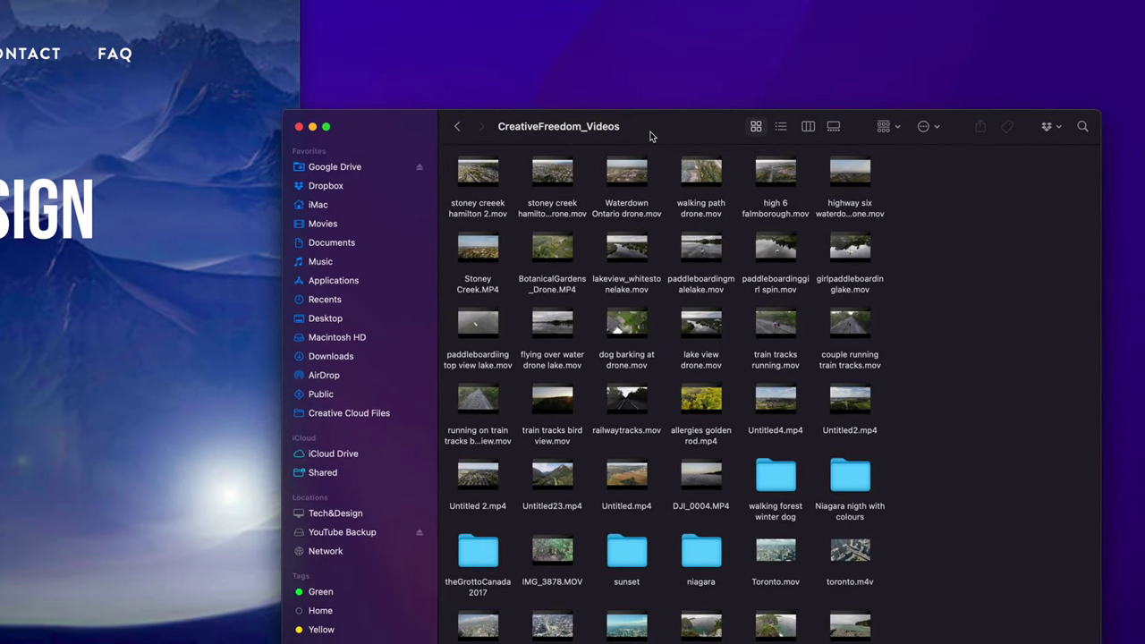
Move the file paddleboardinggirl spin.mov from the CreativeFreedom_Videos folder to the Trash
mouse_move(832, 240)
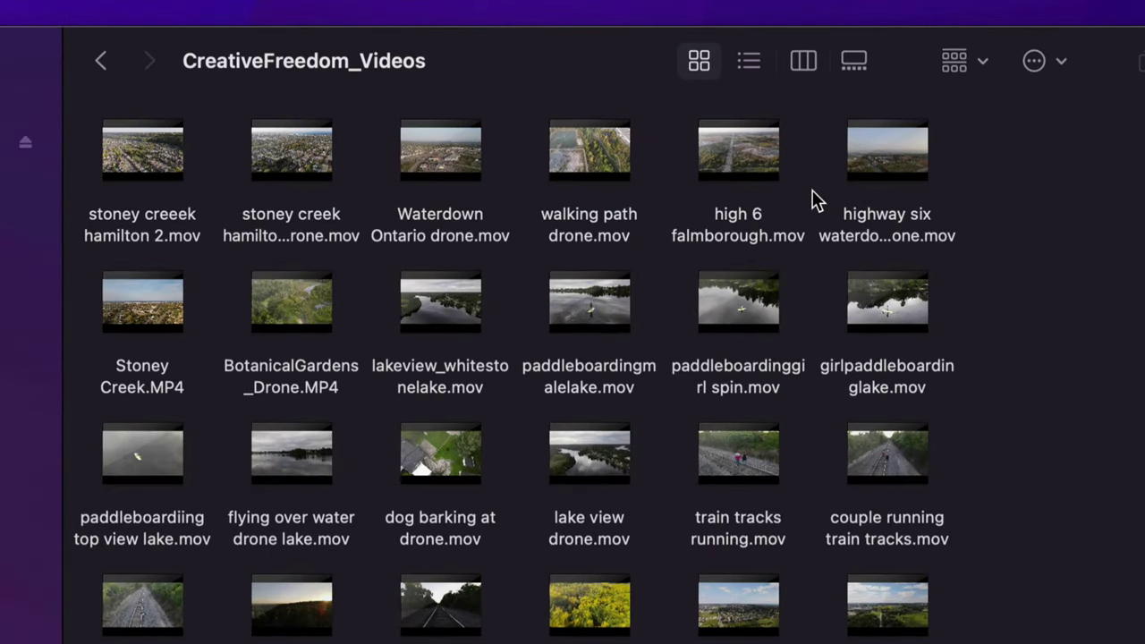
right_click(762, 323)
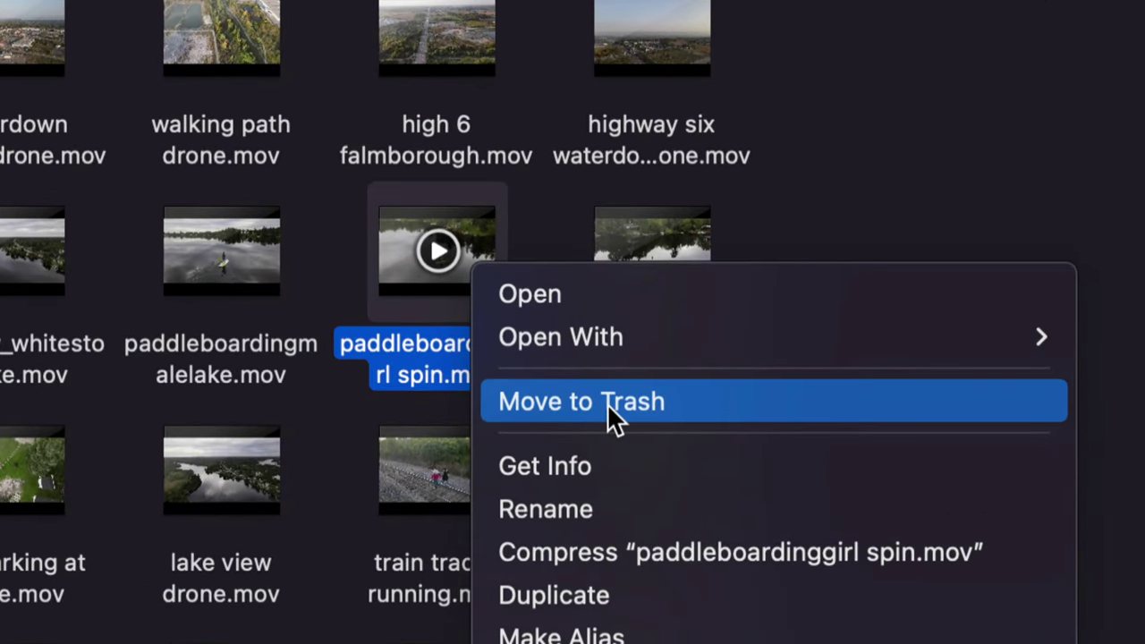
left_click(607, 402)
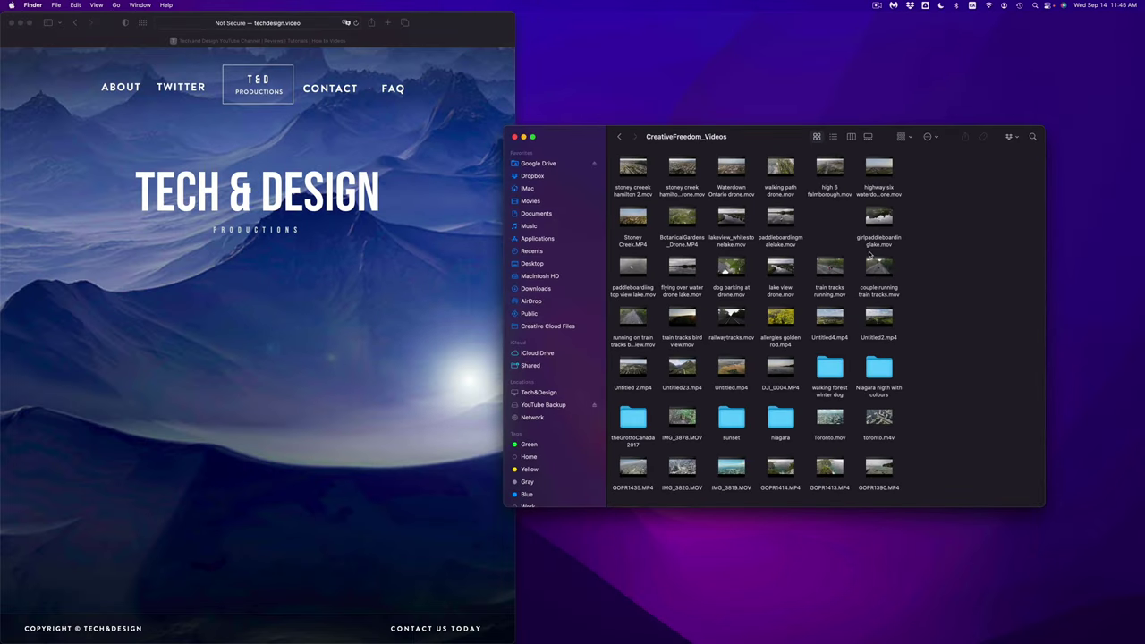
Empty the Trash directly from the Dock, permanently erasing its items
mouse_move(960, 641)
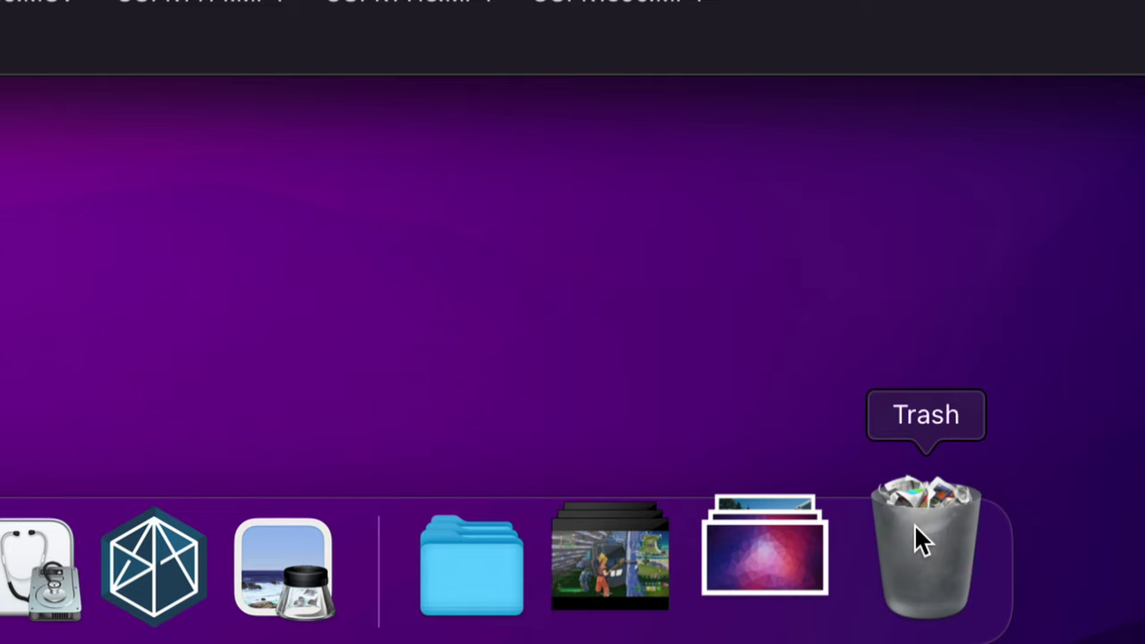
right_click(914, 523)
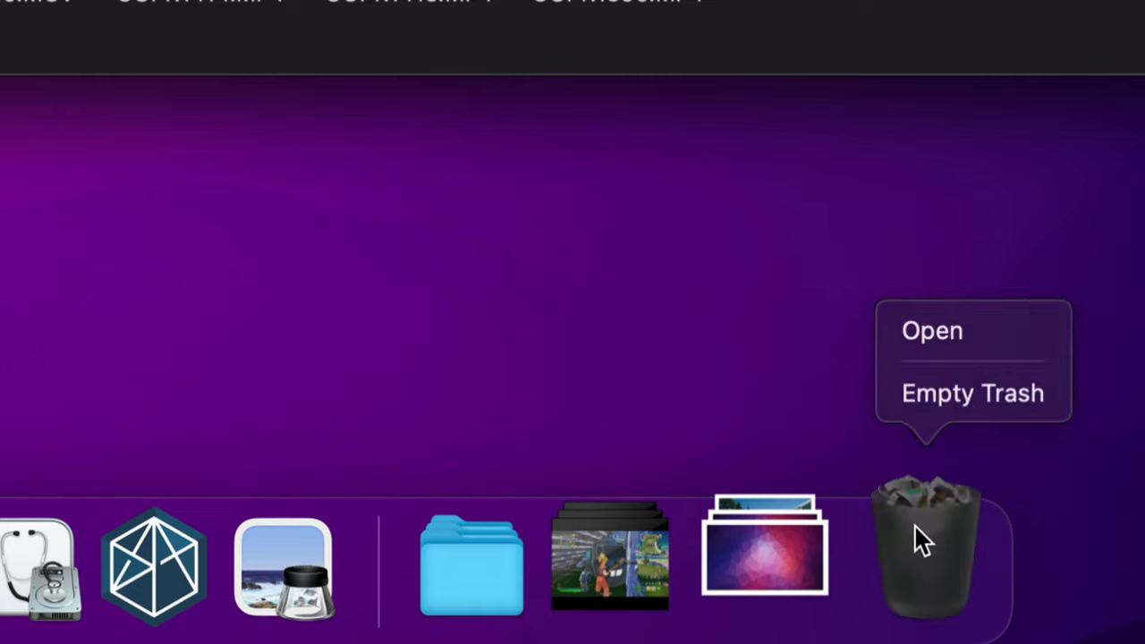
left_click(940, 396)
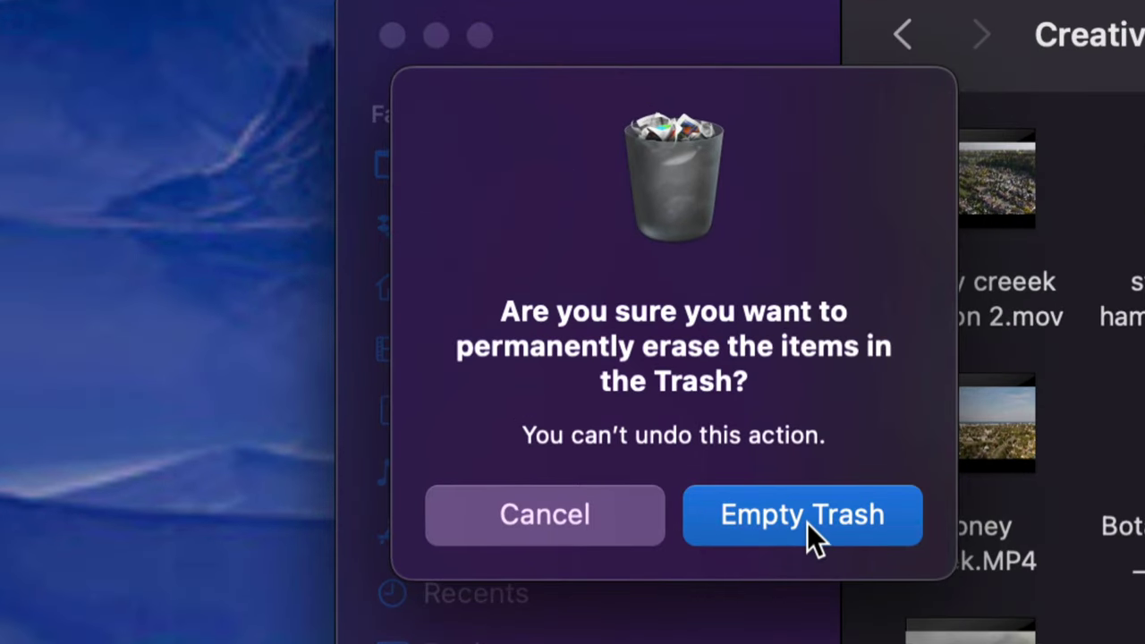
left_click(807, 523)
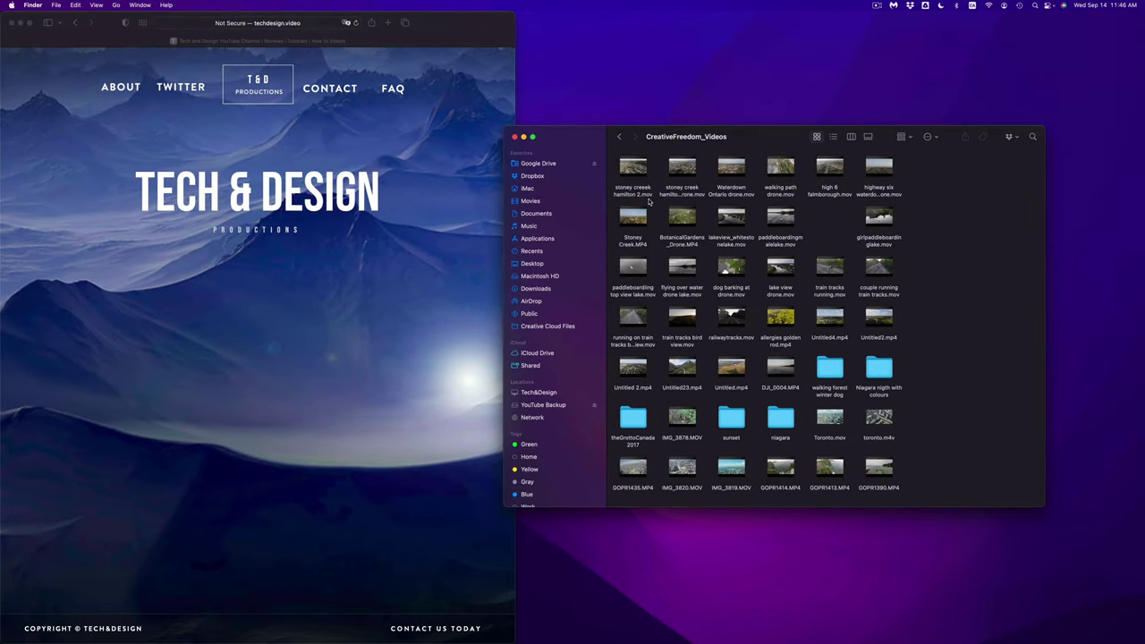
Move the "Niagara nigth with colours" folder and the toronto.m4v file to the Trash
left_click_drag(738, 141, 715, 141)
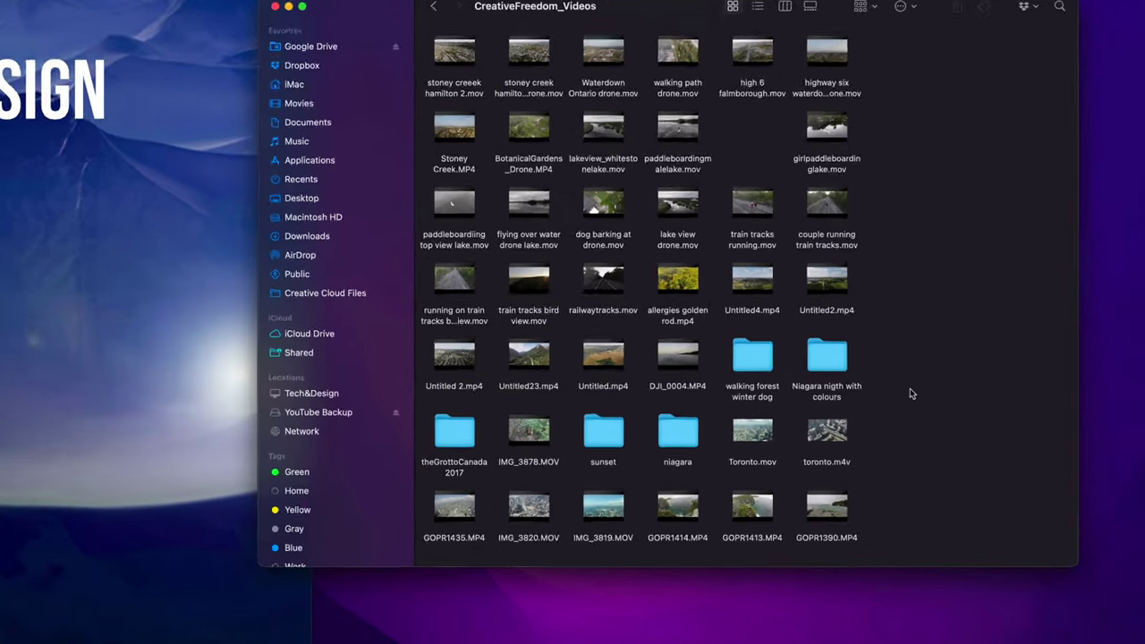
left_click_drag(874, 353, 859, 359)
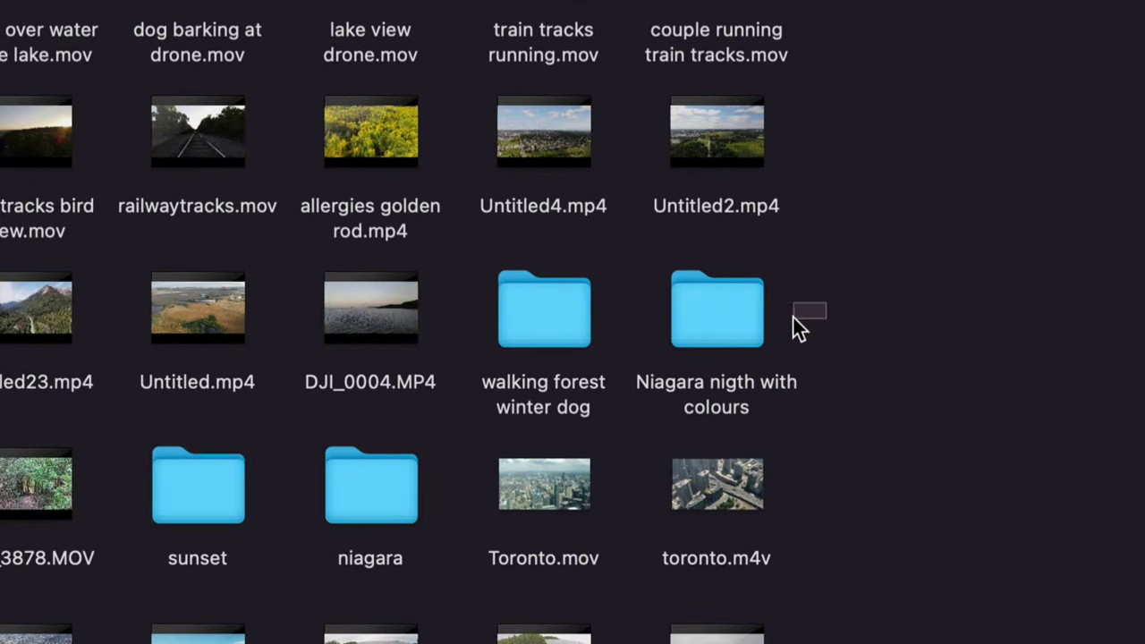
left_click_drag(793, 316, 698, 373)
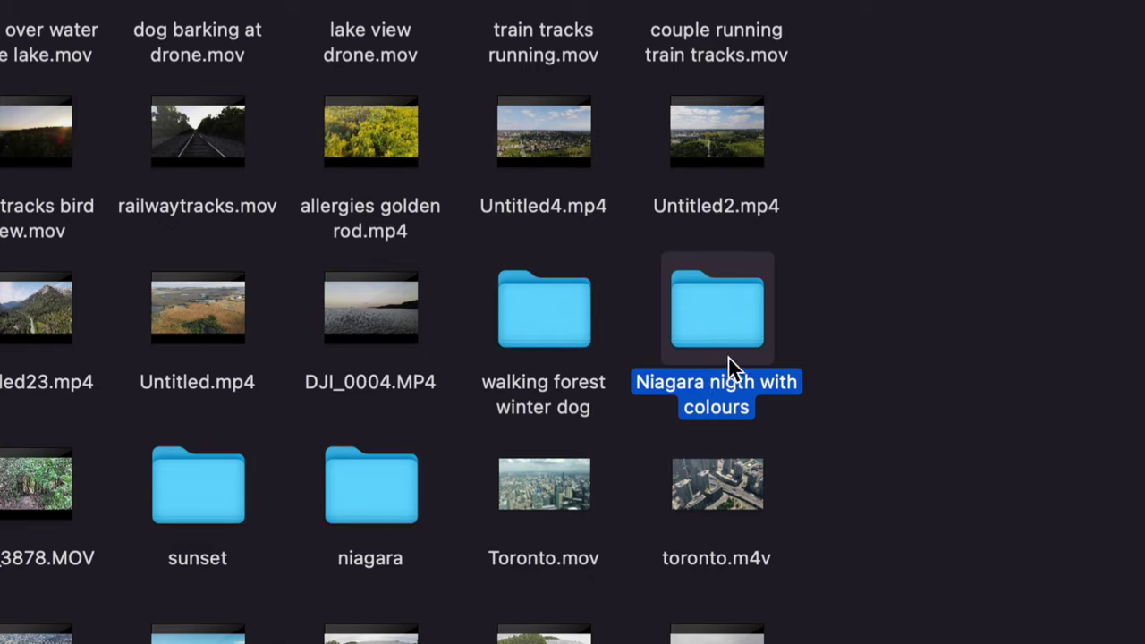
key("super+BackSpace")
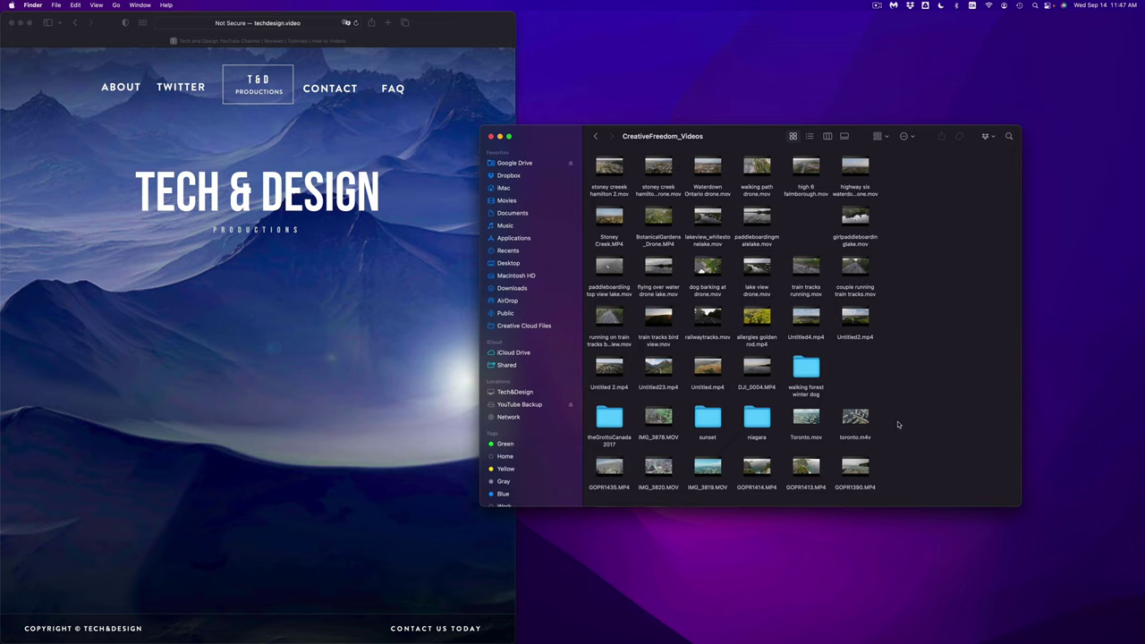
mouse_move(855, 418)
left_click_drag(855, 417, 948, 618)
Open the Trash window and permanently erase the items in it
mouse_move(949, 631)
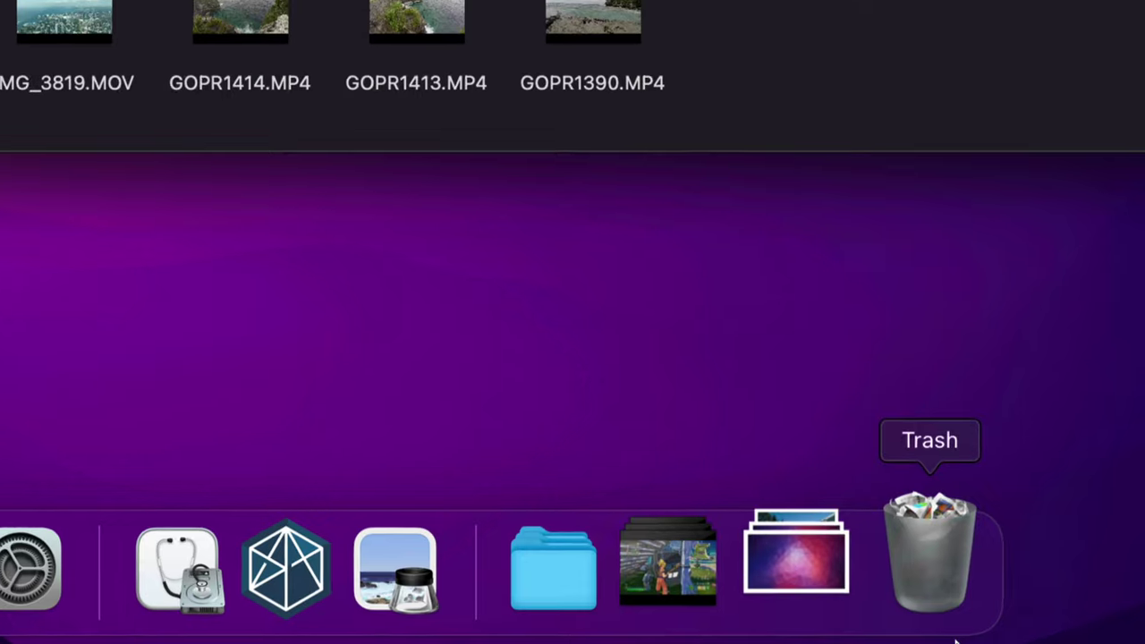
left_click(919, 561)
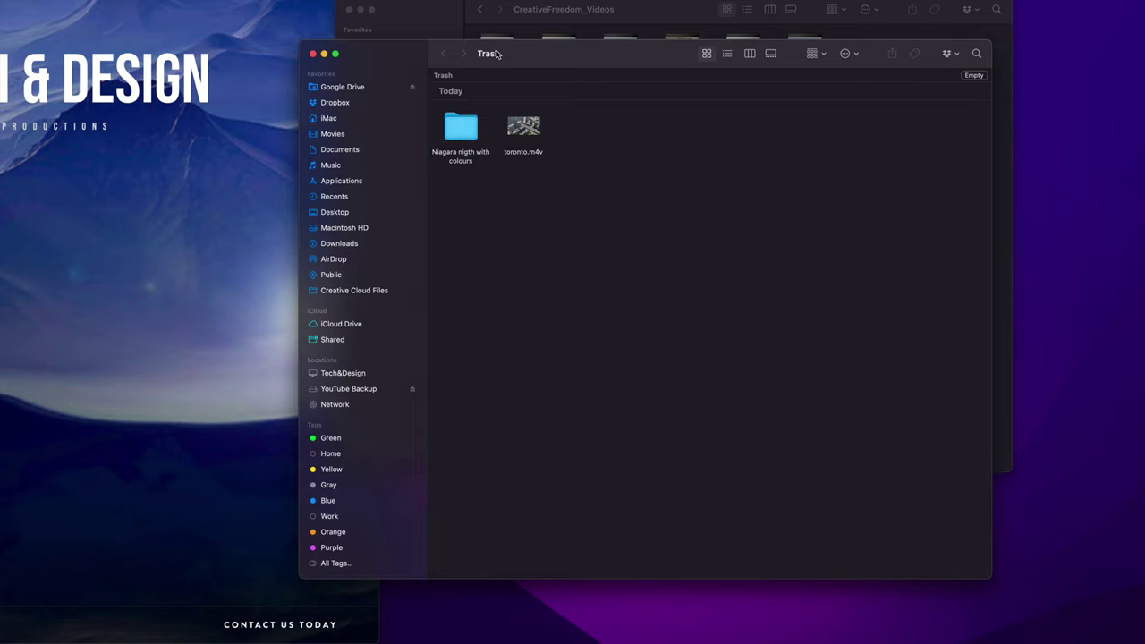
left_click_drag(498, 53, 545, 199)
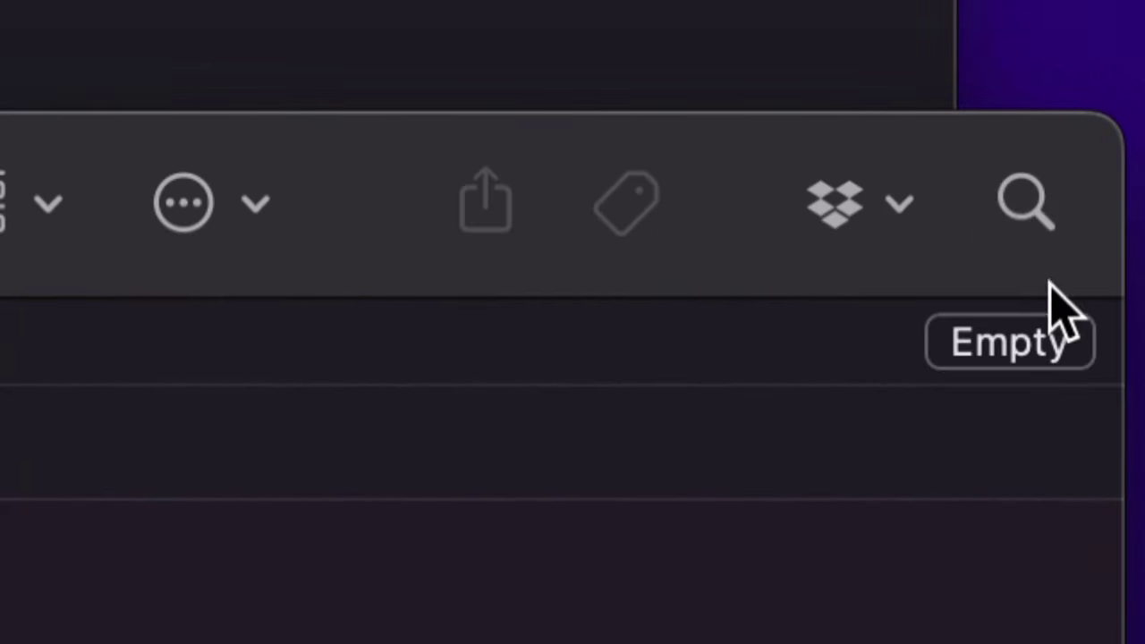
left_click(1010, 344)
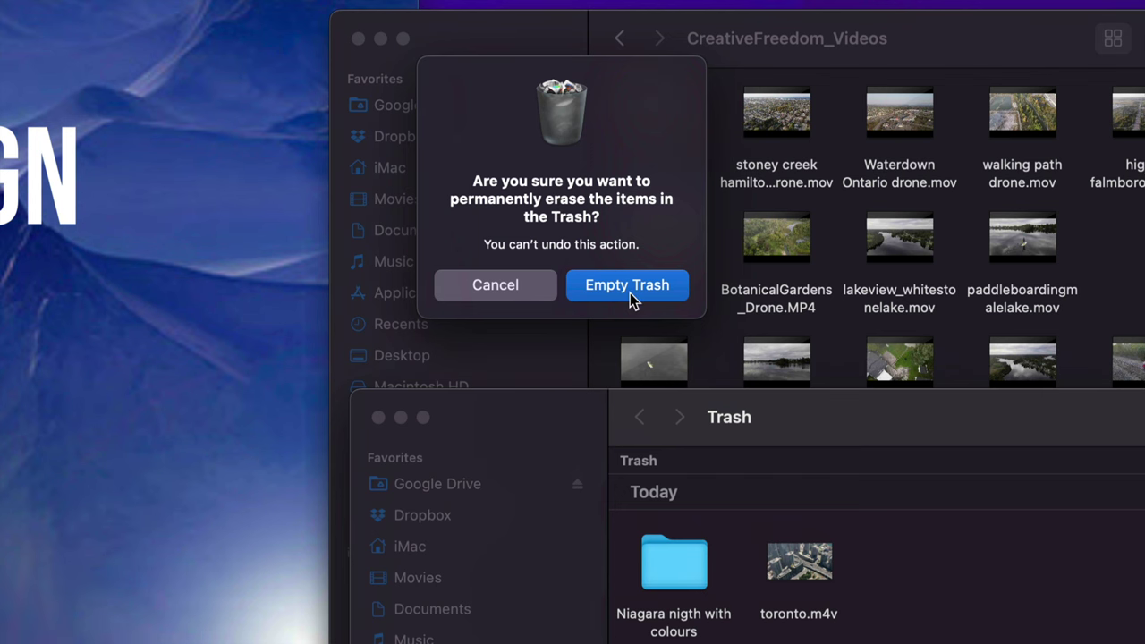
left_click(630, 286)
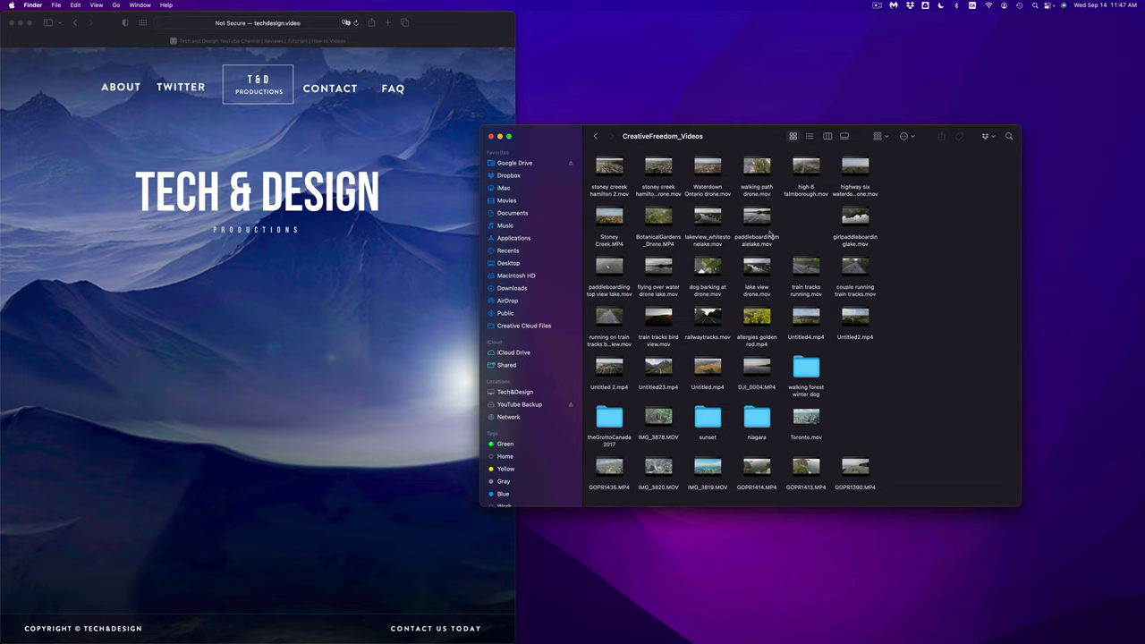
Move all files inside the sunset folder to the Trash and return to CreativeFreedom_Videos
double_click(716, 417)
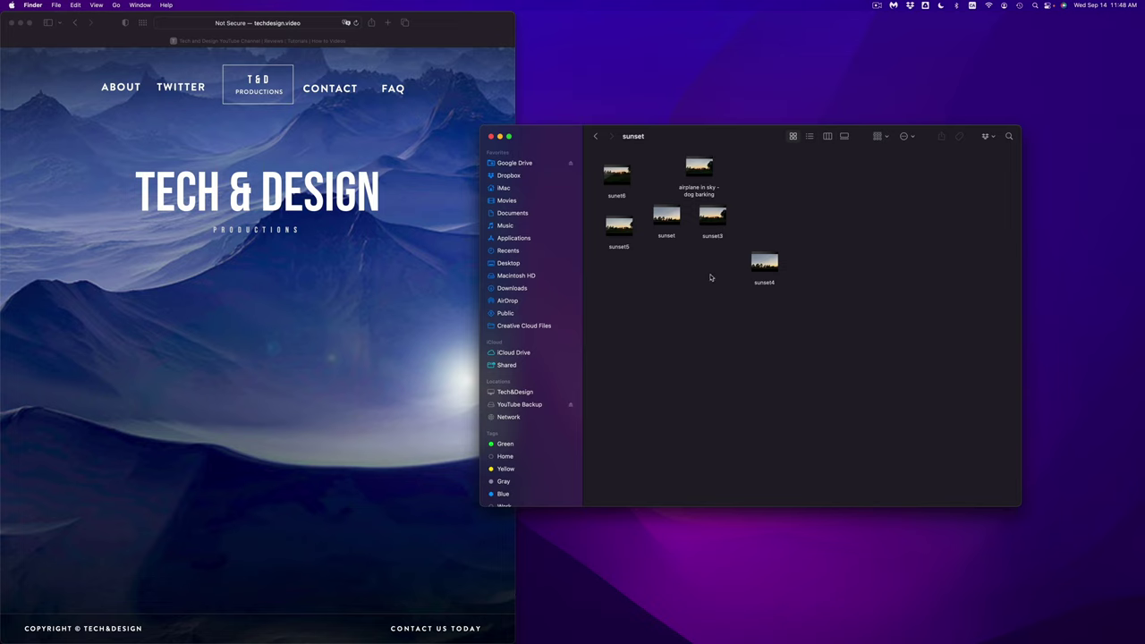
key("super+a")
left_click_drag(701, 170, 784, 221)
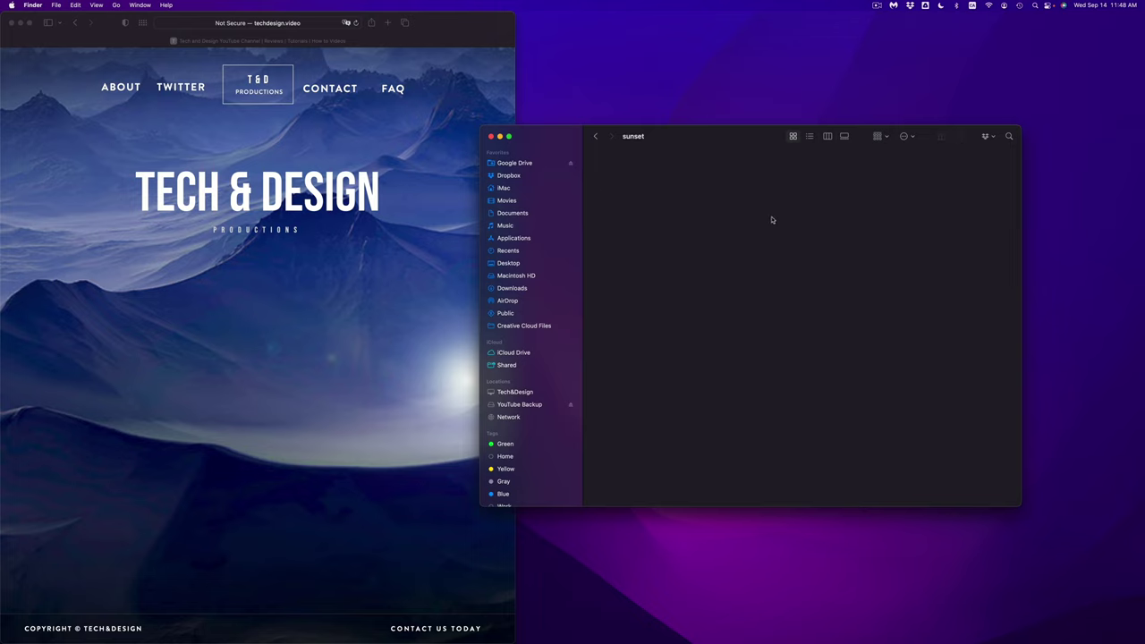
left_click(597, 137)
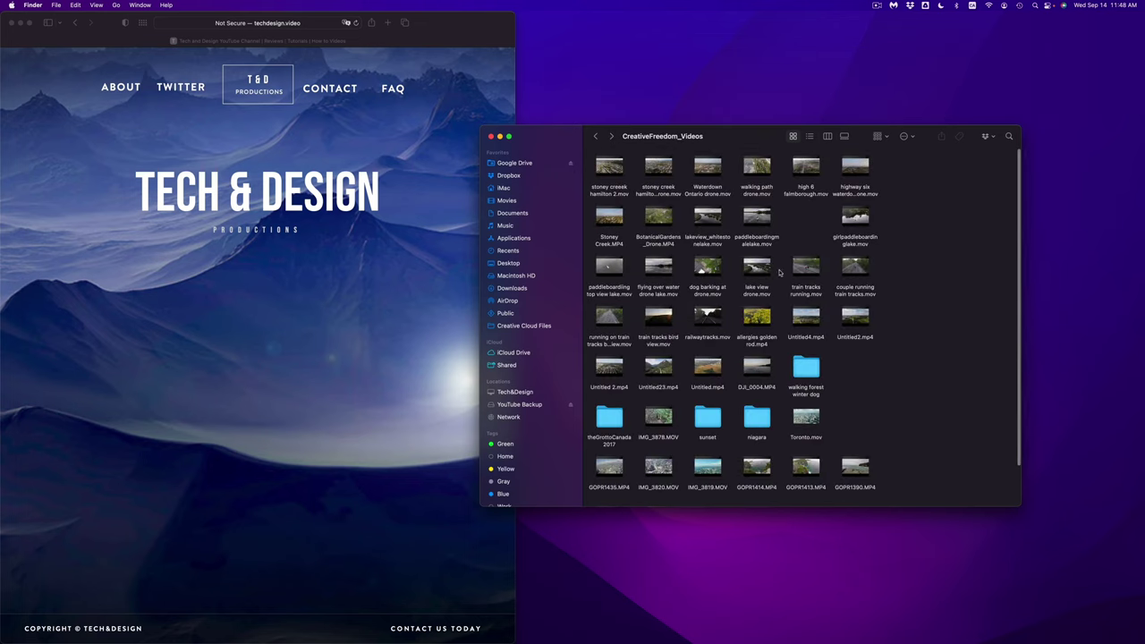
Move all files inside the theGrottoCanada2017 folder to the Trash and return to CreativeFreedom_Videos
double_click(609, 419)
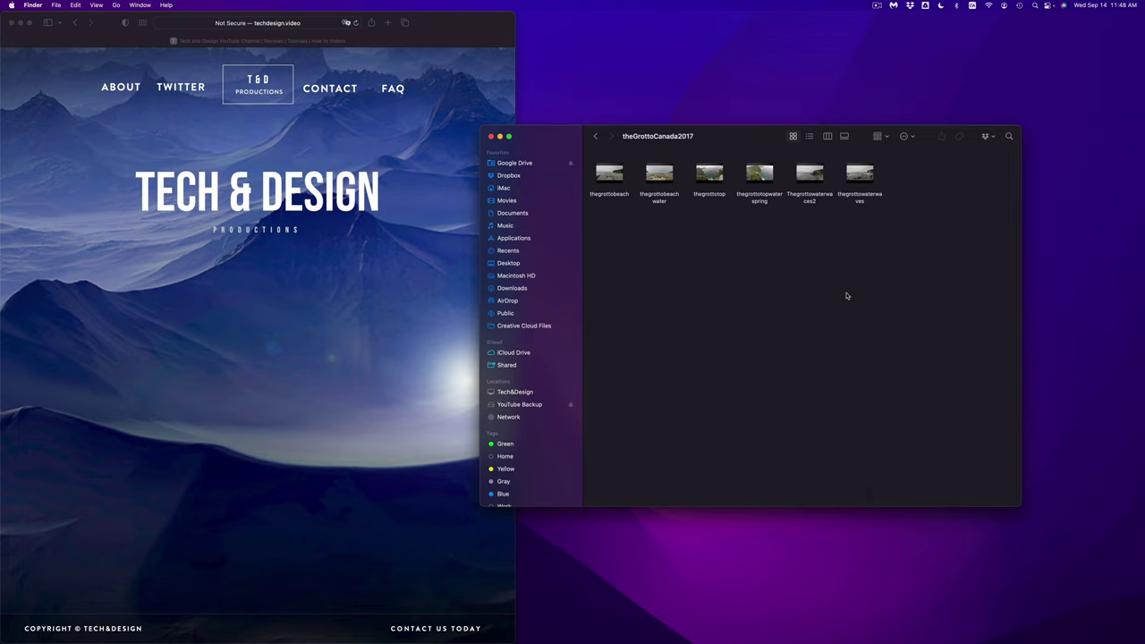
key("super+a")
key("super+BackSpace")
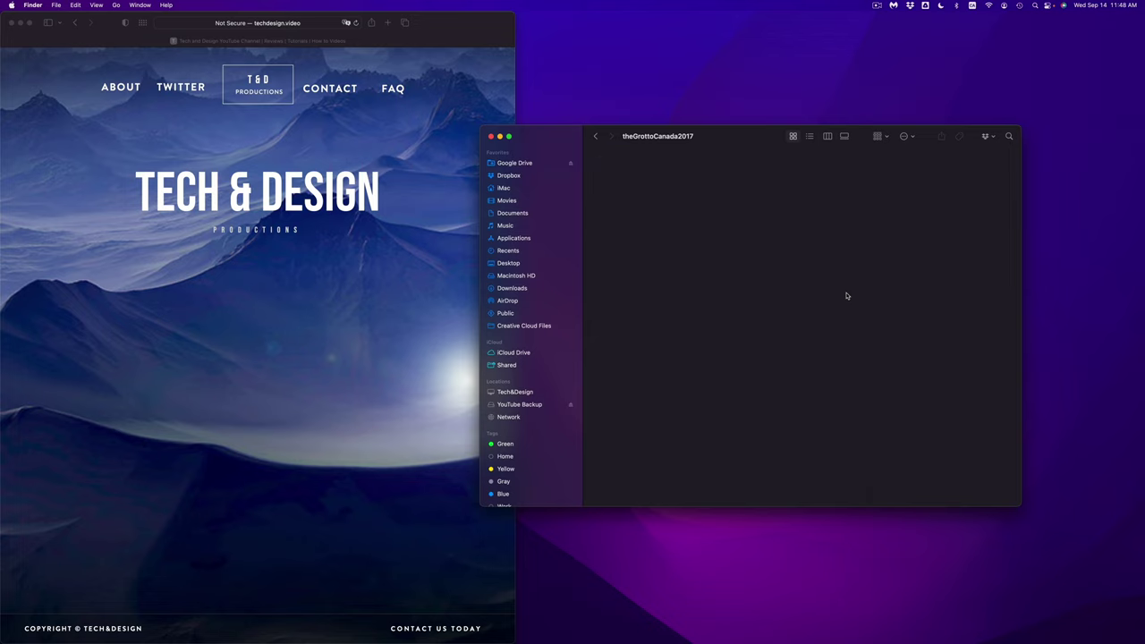
left_click(597, 137)
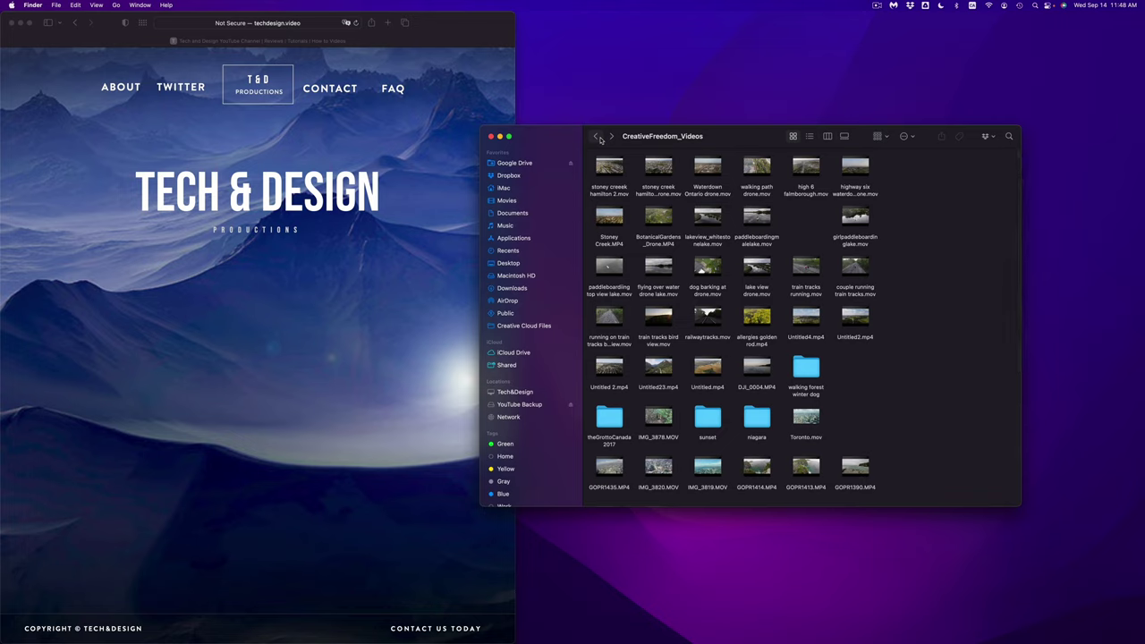
Check the size of the YOUTUBE videos folder on the YouTube Backup drive in its info window, and close that window
left_click(598, 137)
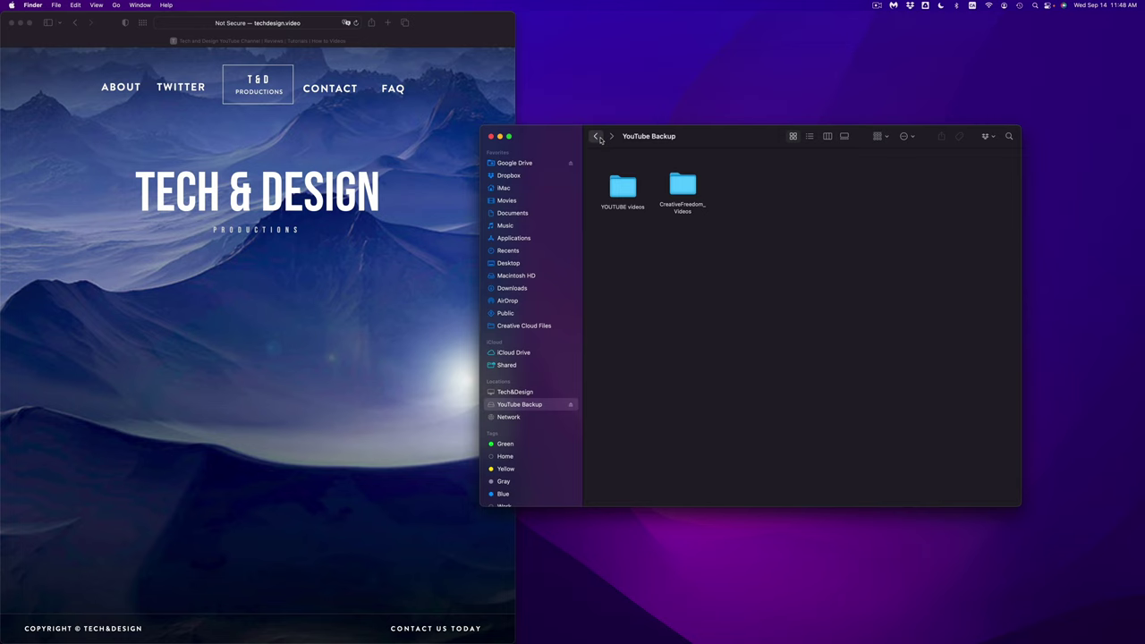
left_click(598, 137)
left_click(612, 137)
right_click(626, 188)
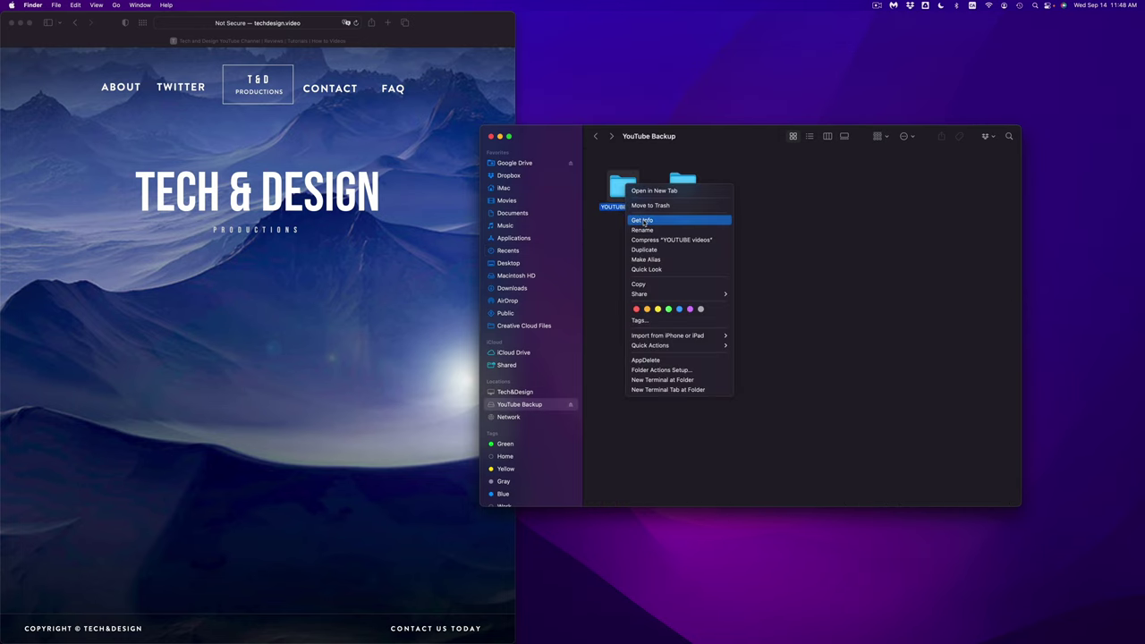
left_click(644, 222)
left_click_drag(100, 27, 767, 200)
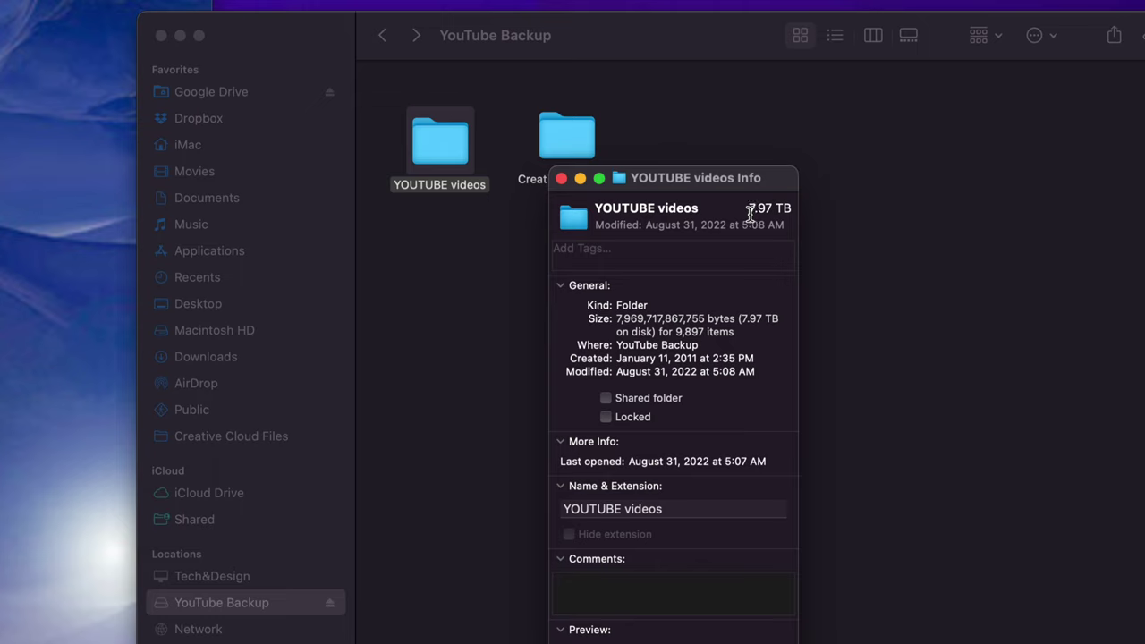
left_click(562, 181)
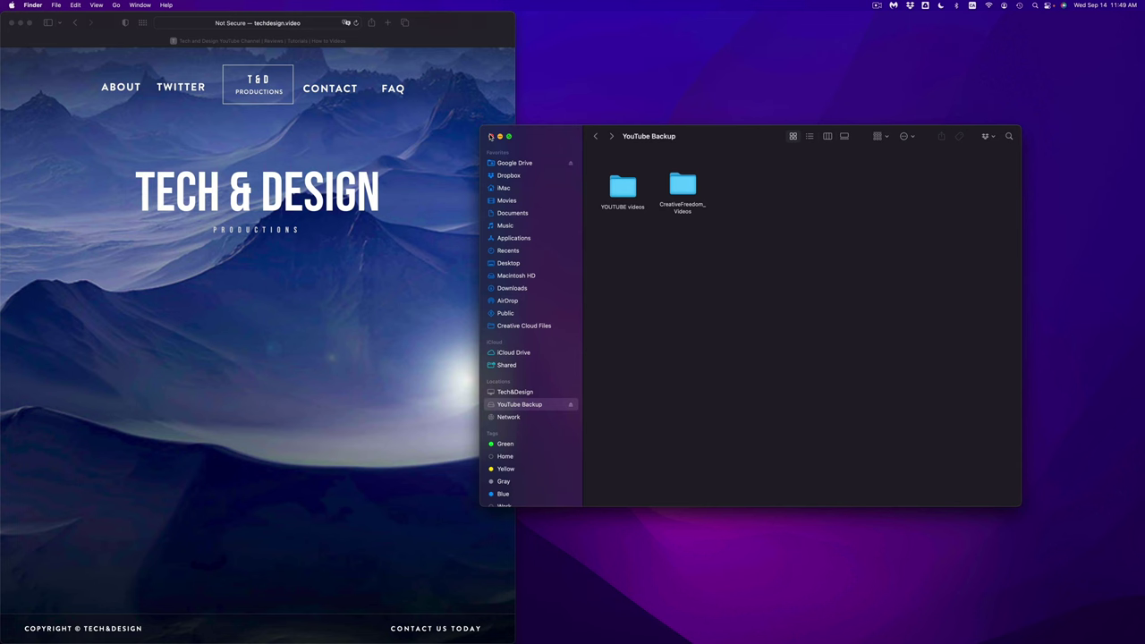
Examine the YouTube Backup drive's sharing permissions and the privilege options for the iMac account in its info window
left_click(161, 36)
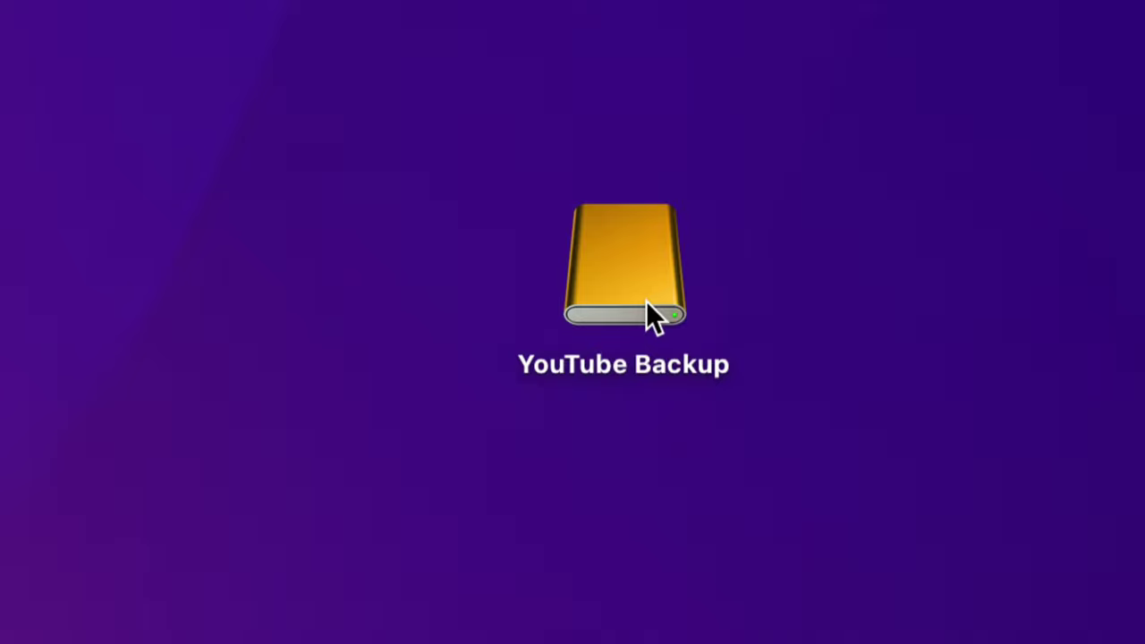
right_click(652, 315)
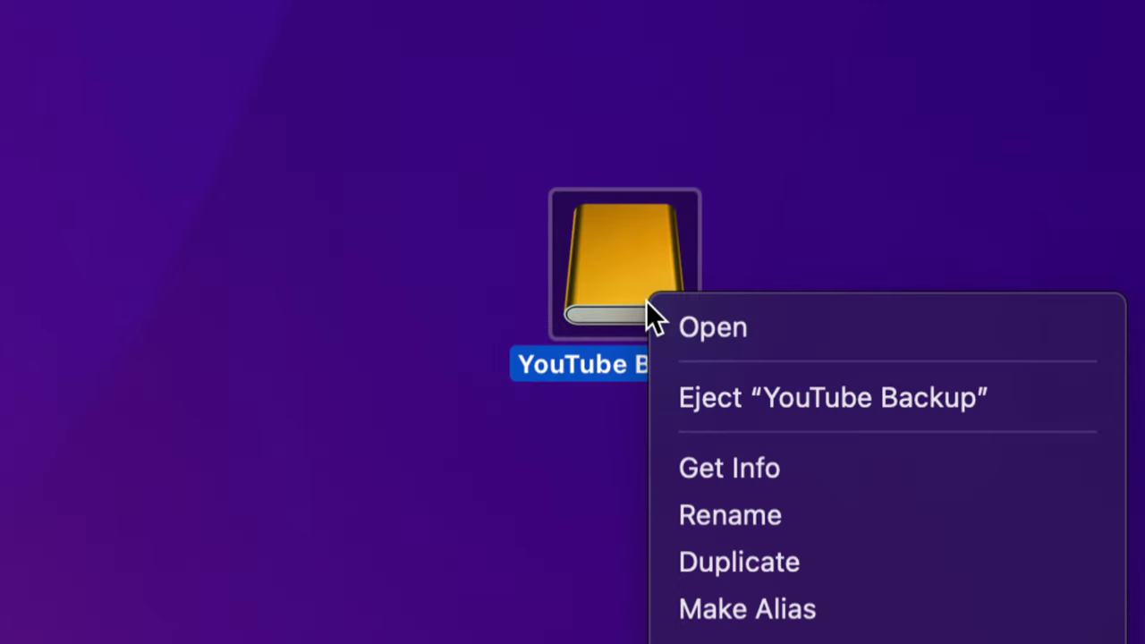
left_click(752, 471)
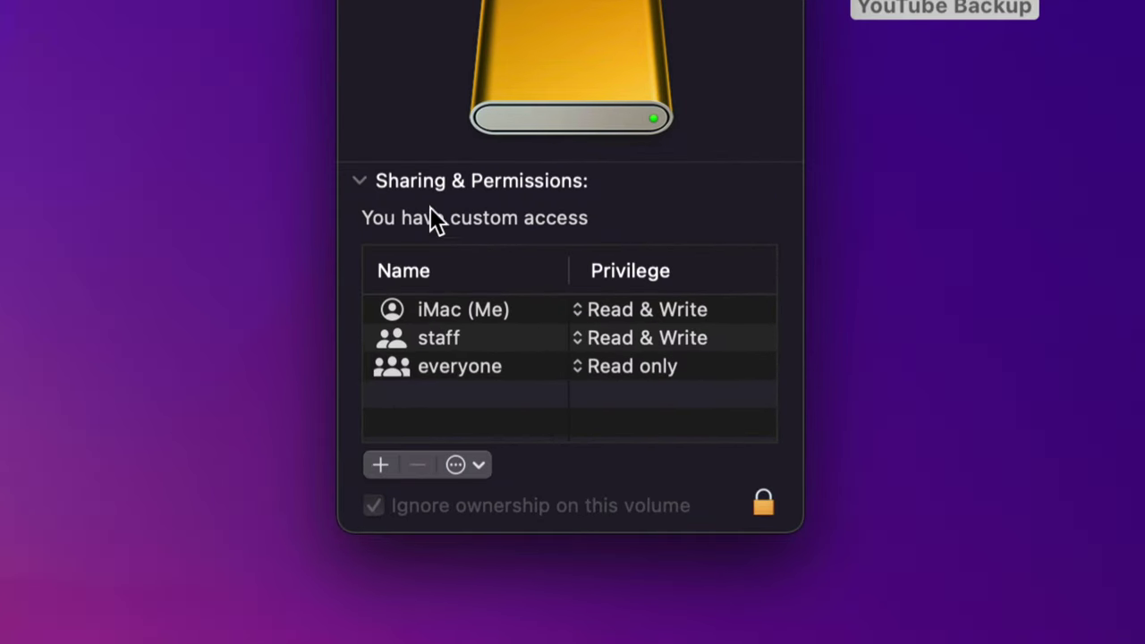
left_click(361, 183)
left_click(361, 182)
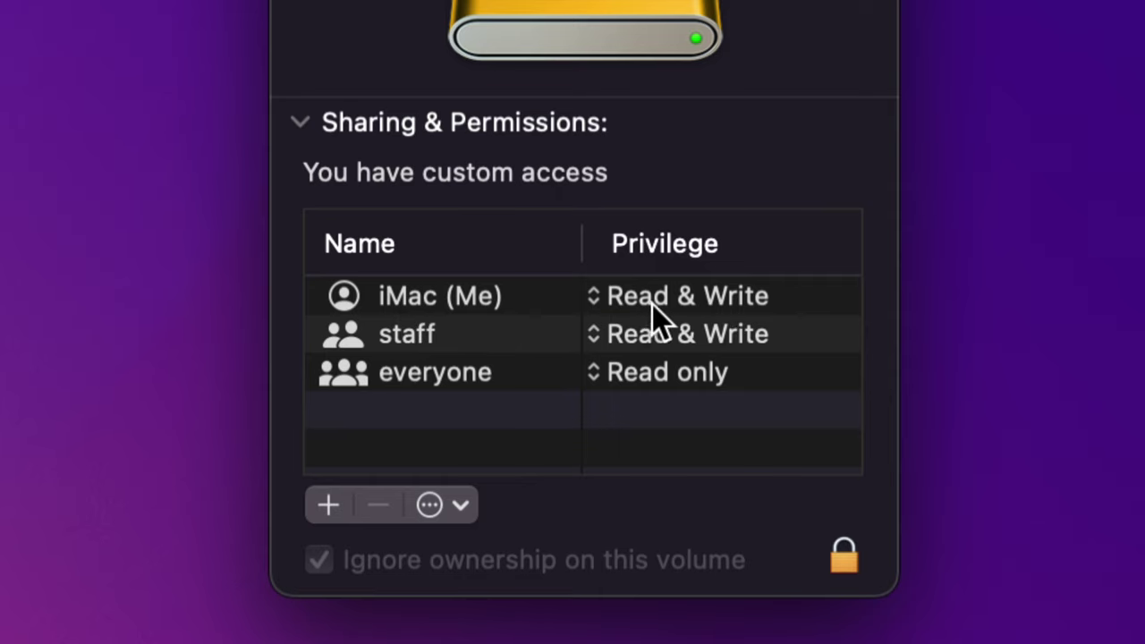
left_click(589, 301)
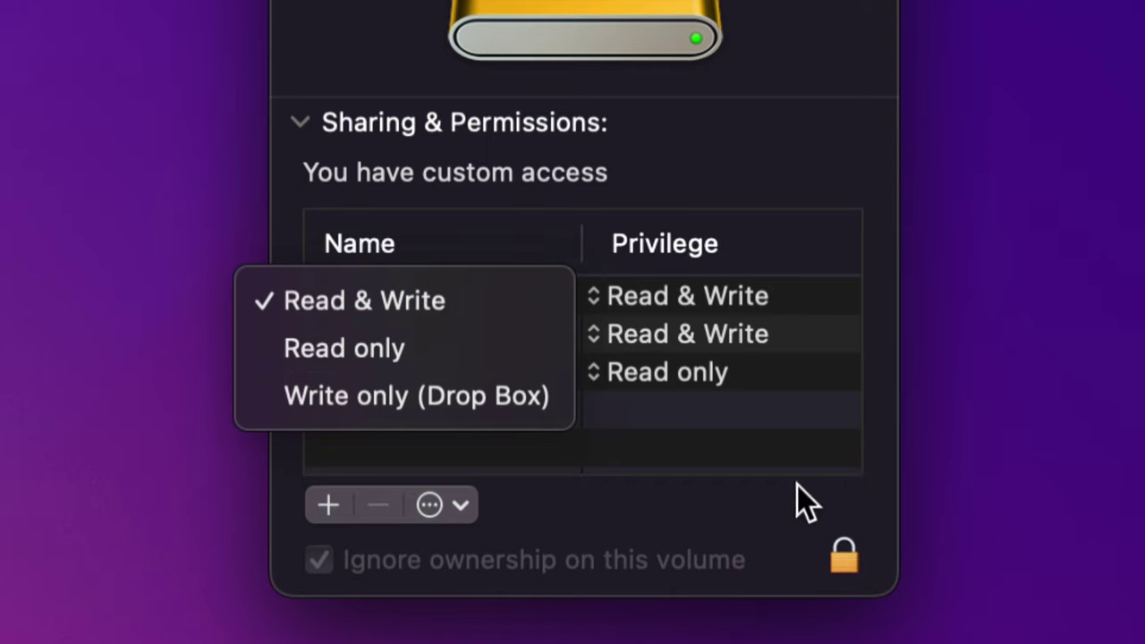
left_click(760, 500)
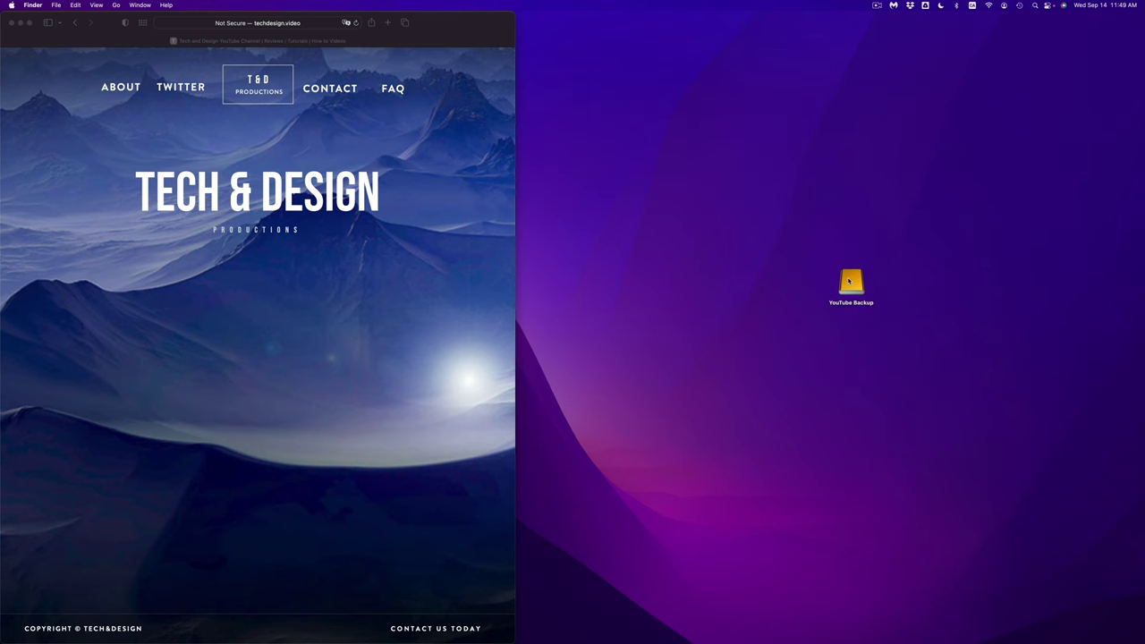
Open the YouTube Backup drive, check the YOUTUBE videos folder's permissions in its info window, and close both windows
double_click(850, 281)
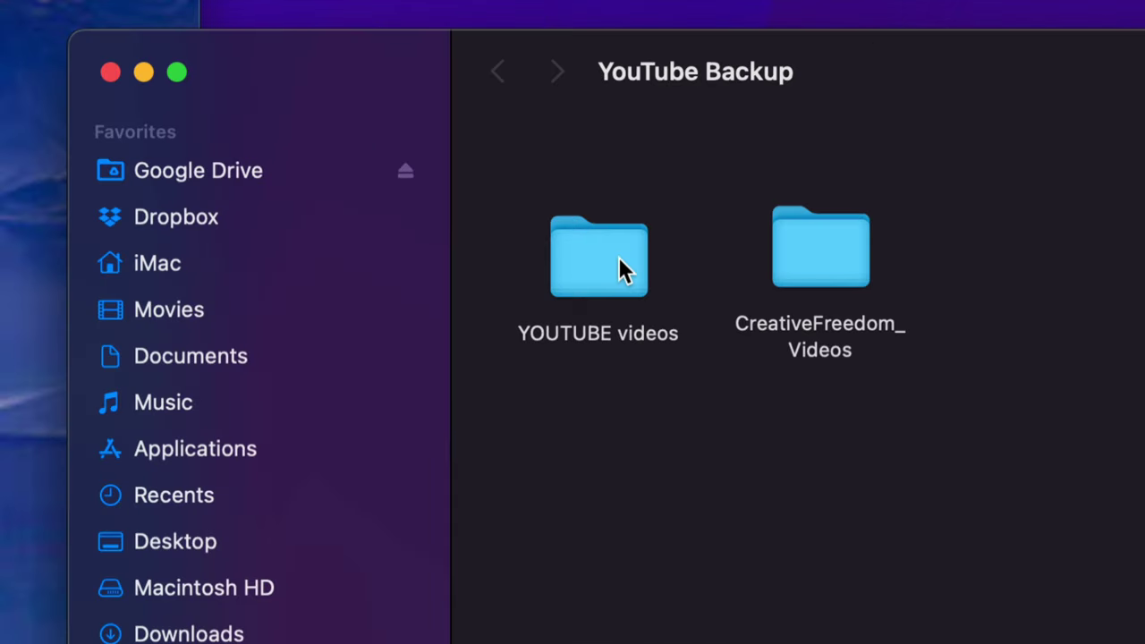
right_click(628, 186)
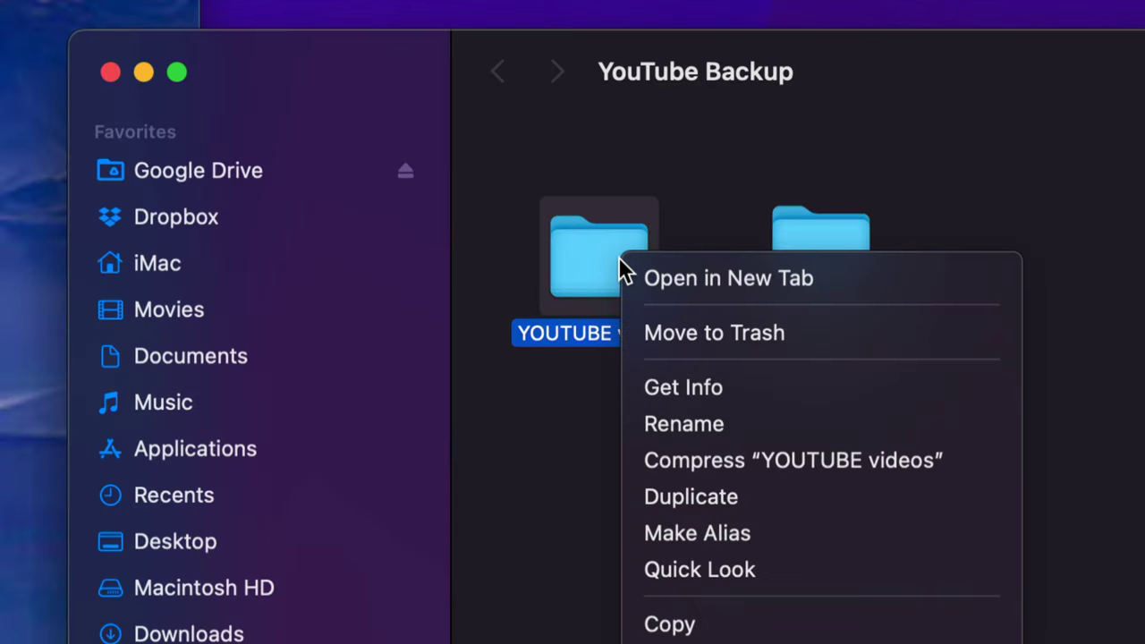
left_click(684, 389)
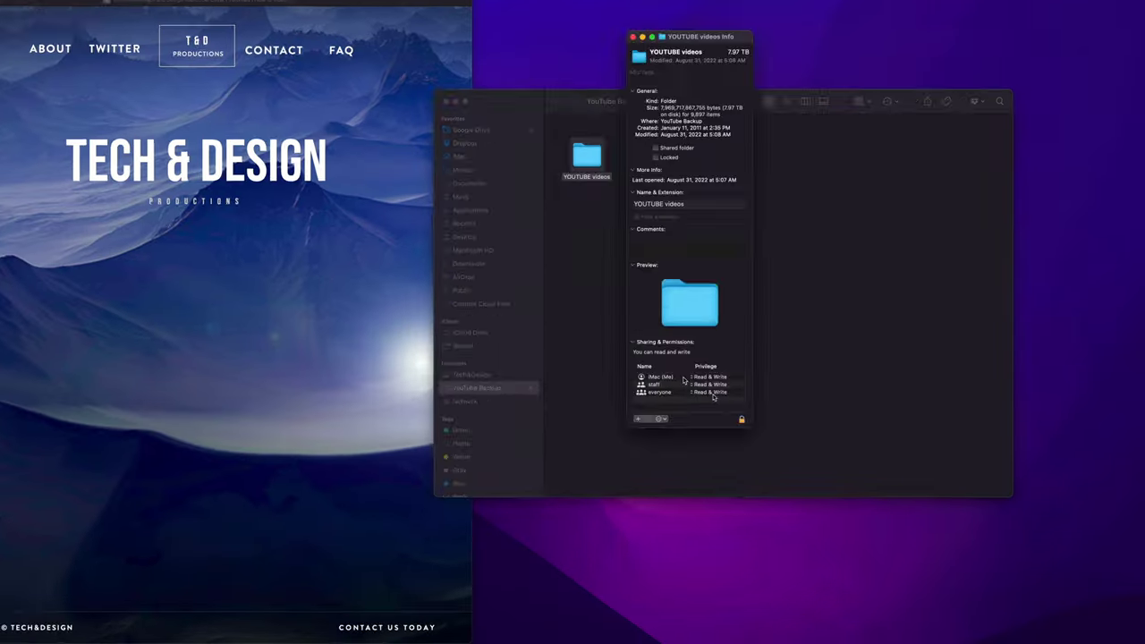
key("super+w")
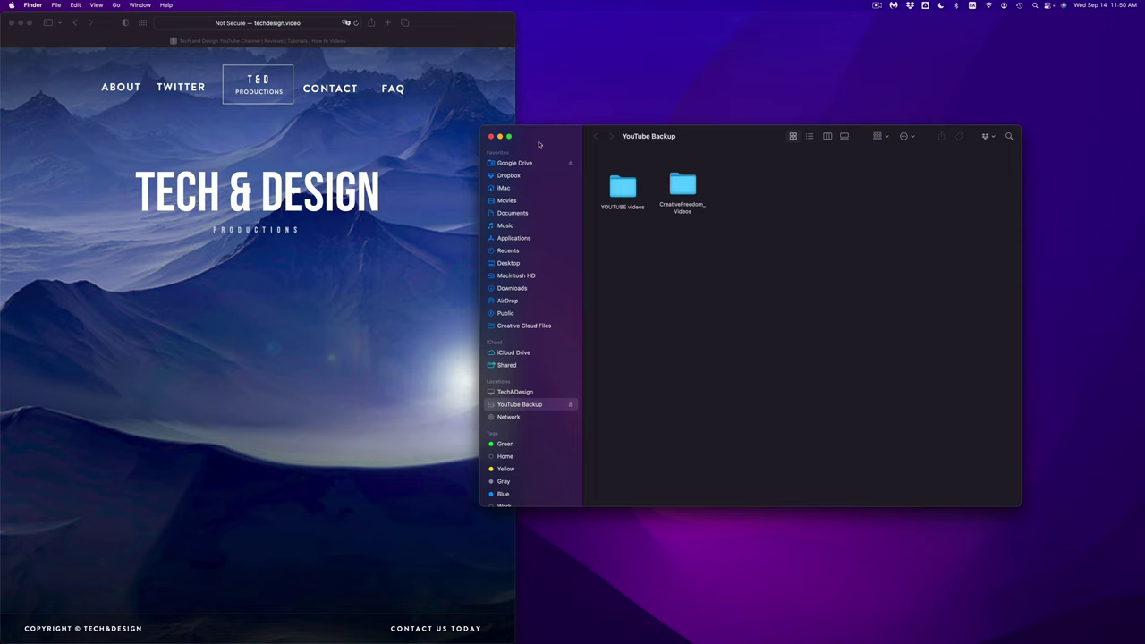
left_click(490, 137)
Search the Mac for "disk" with Spotlight and launch Disk Utility
mouse_move(707, 641)
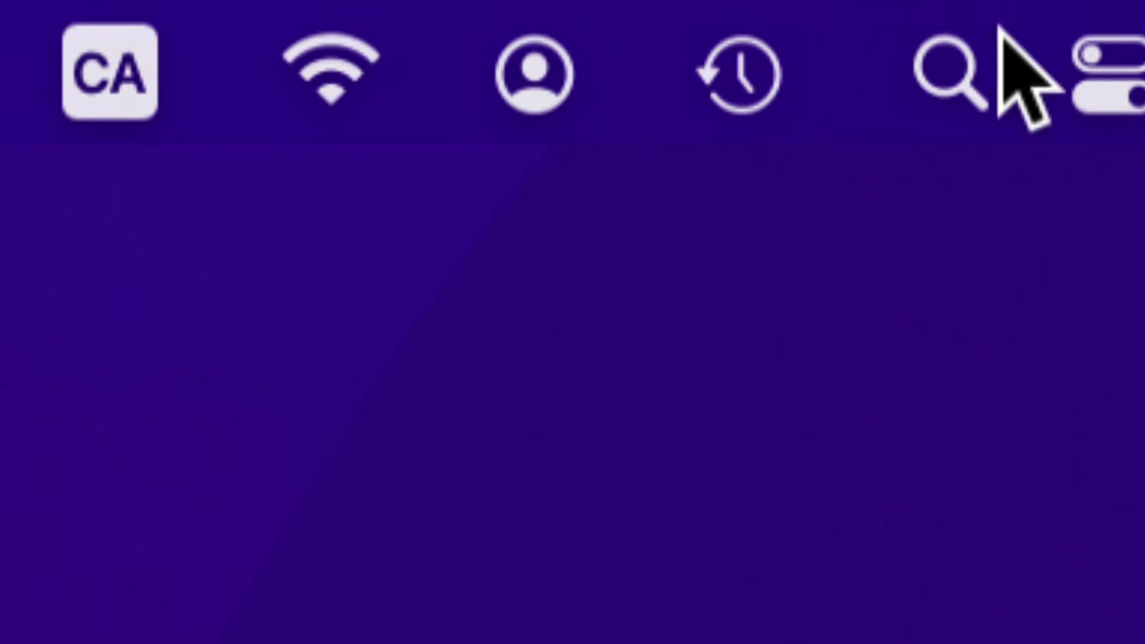
left_click(949, 72)
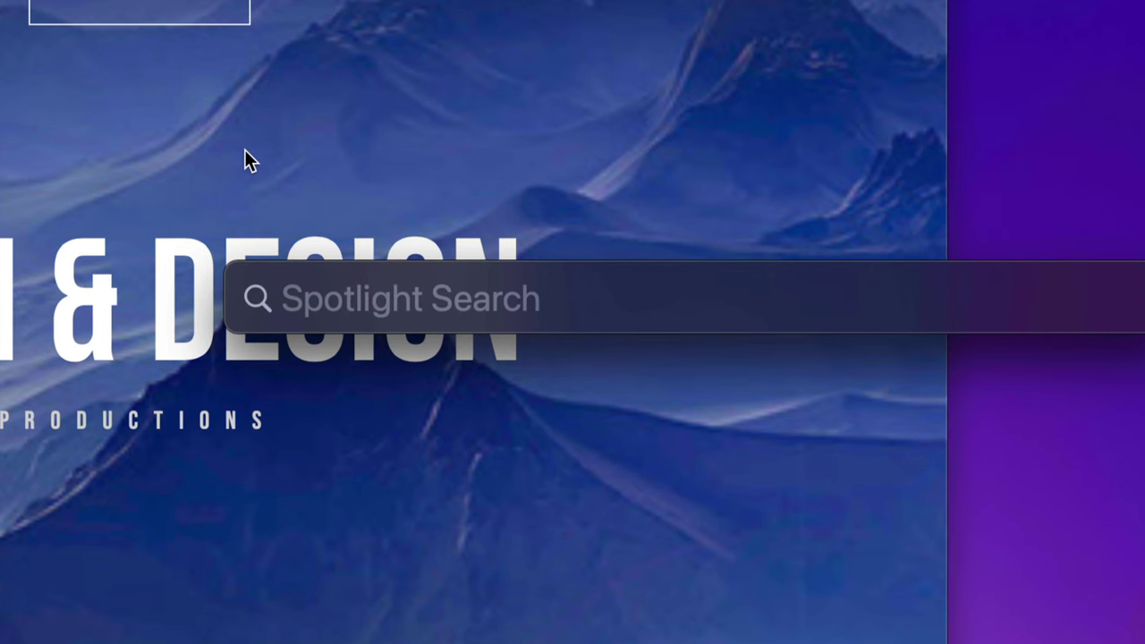
type("disk")
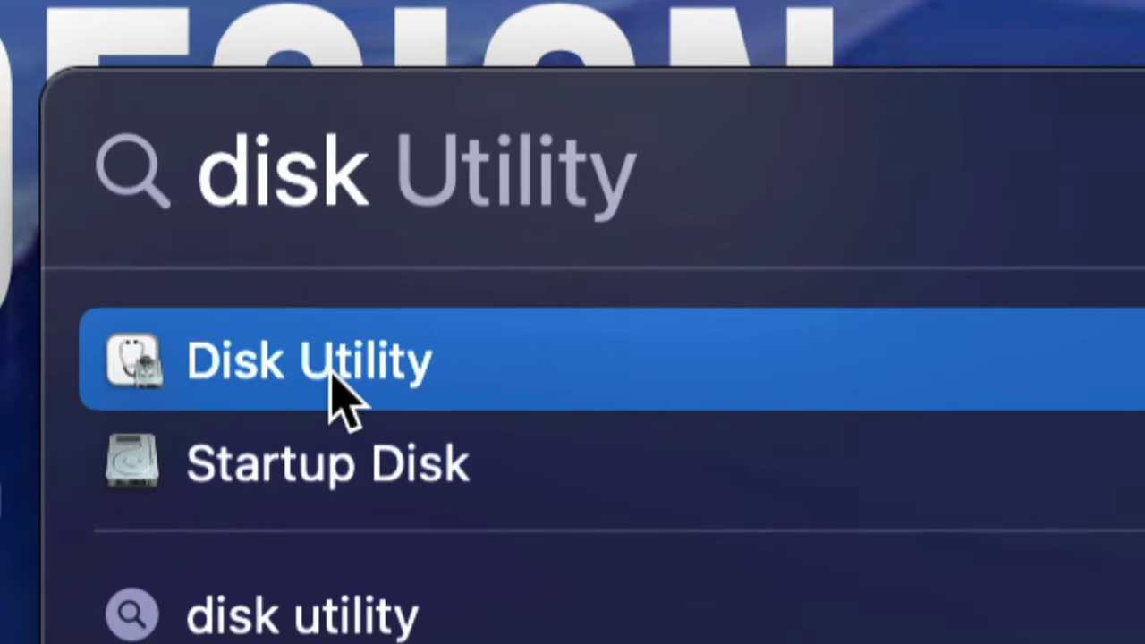
left_click(286, 367)
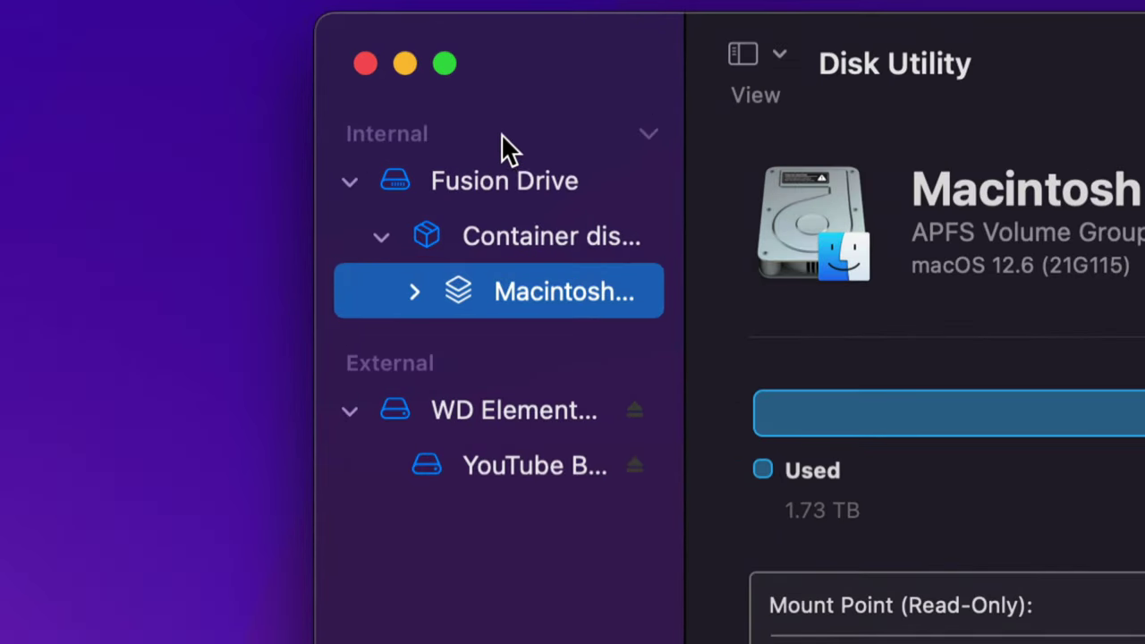
Collapse the internal drives list, check the device display options, and select the external WD Elements 25A3 Media drive
left_click(649, 134)
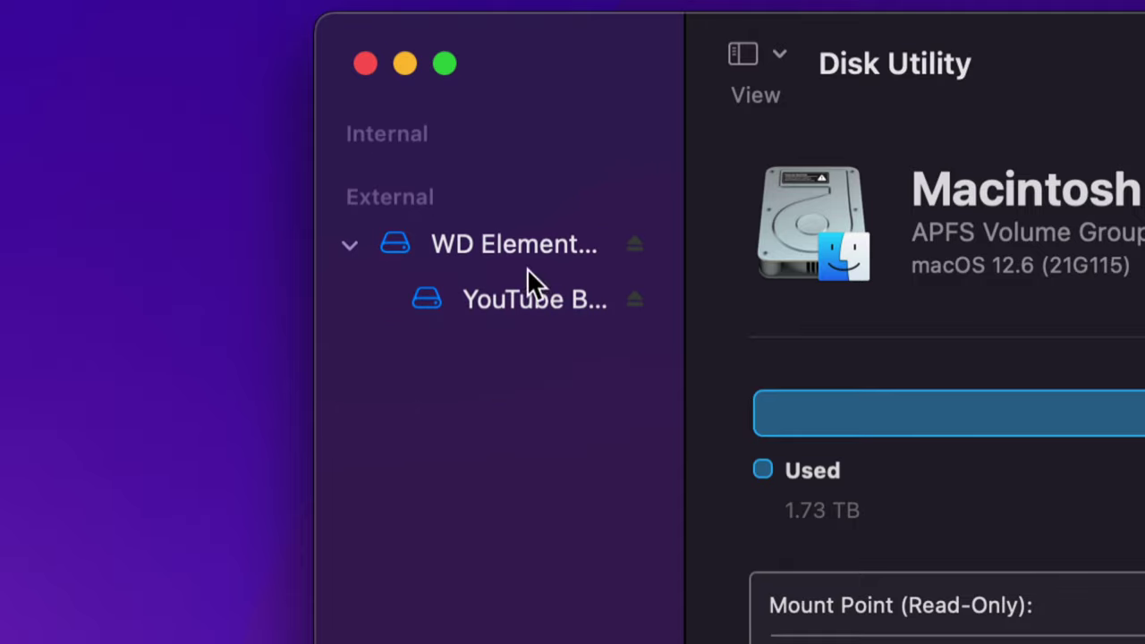
left_click(780, 54)
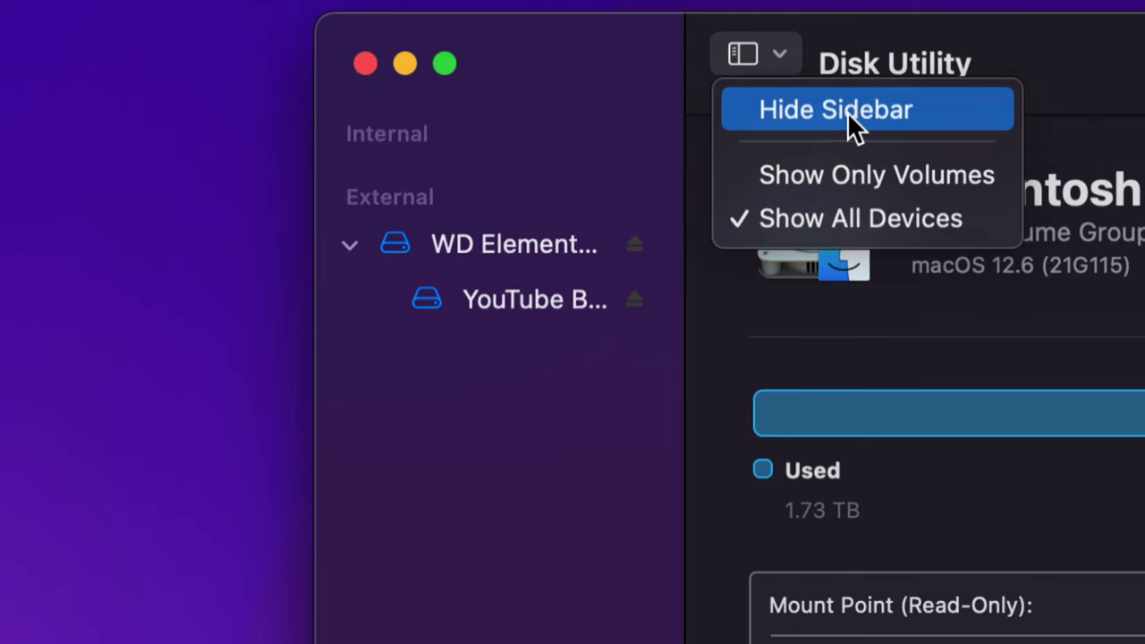
left_click(574, 89)
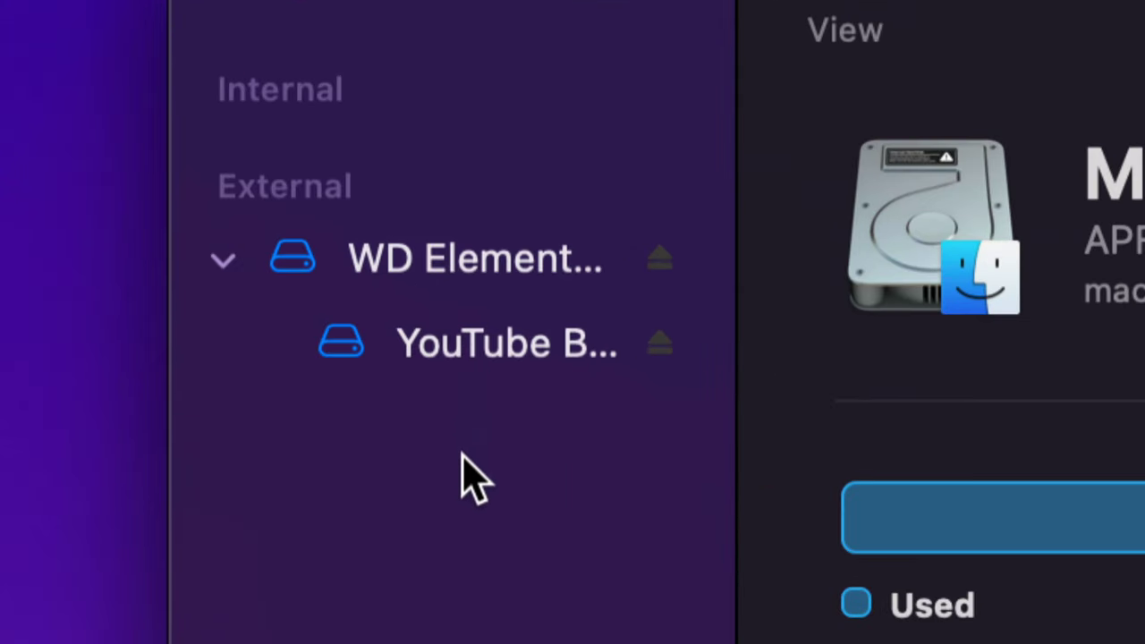
left_click(409, 277)
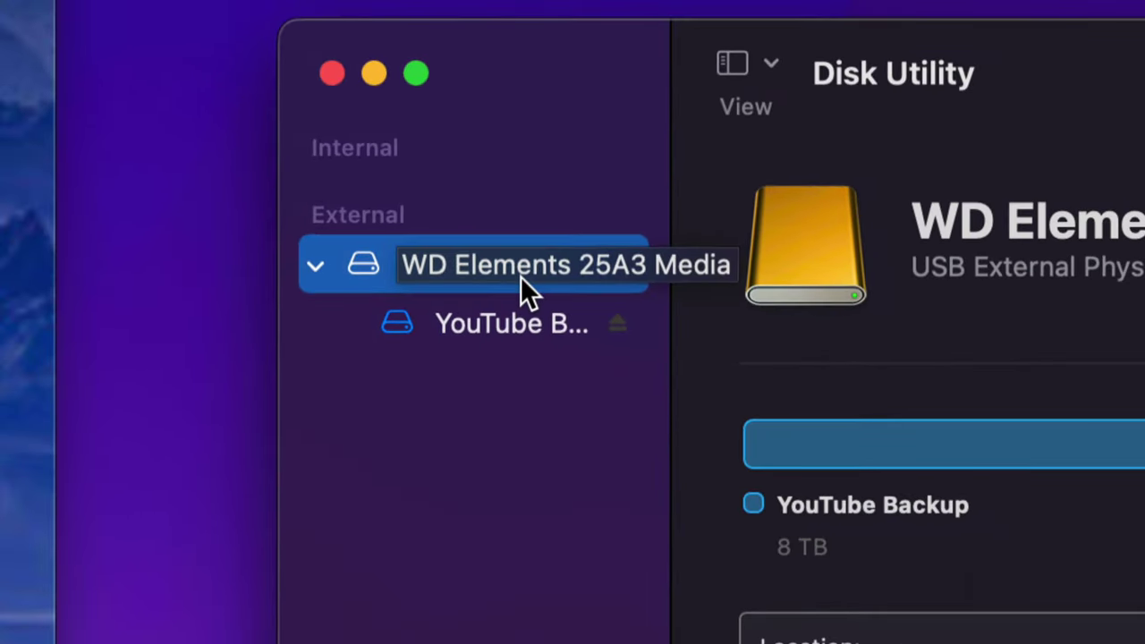
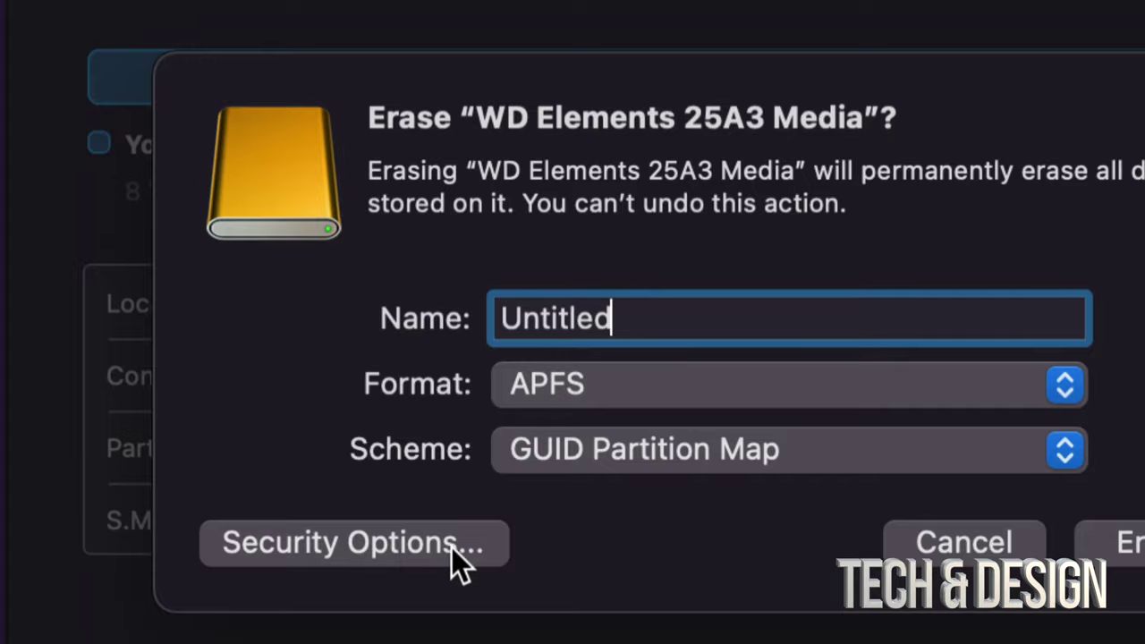
Open the security options for erasing WD Elements 25A3 Media, compare the erase levels, and choose Most Secure
left_click(431, 542)
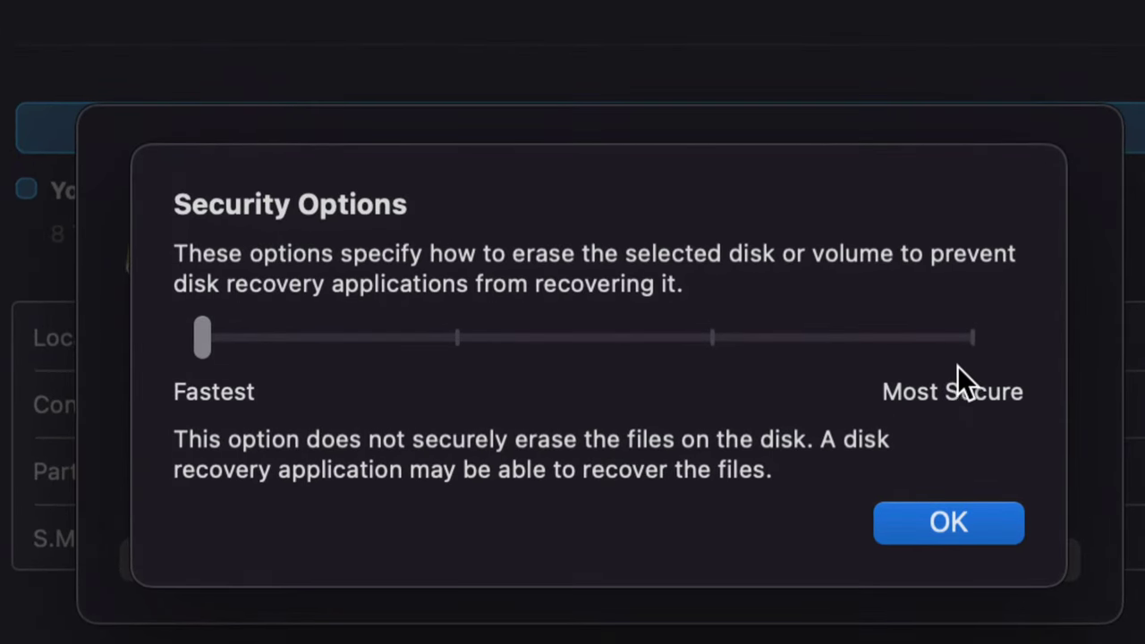
left_click(971, 340)
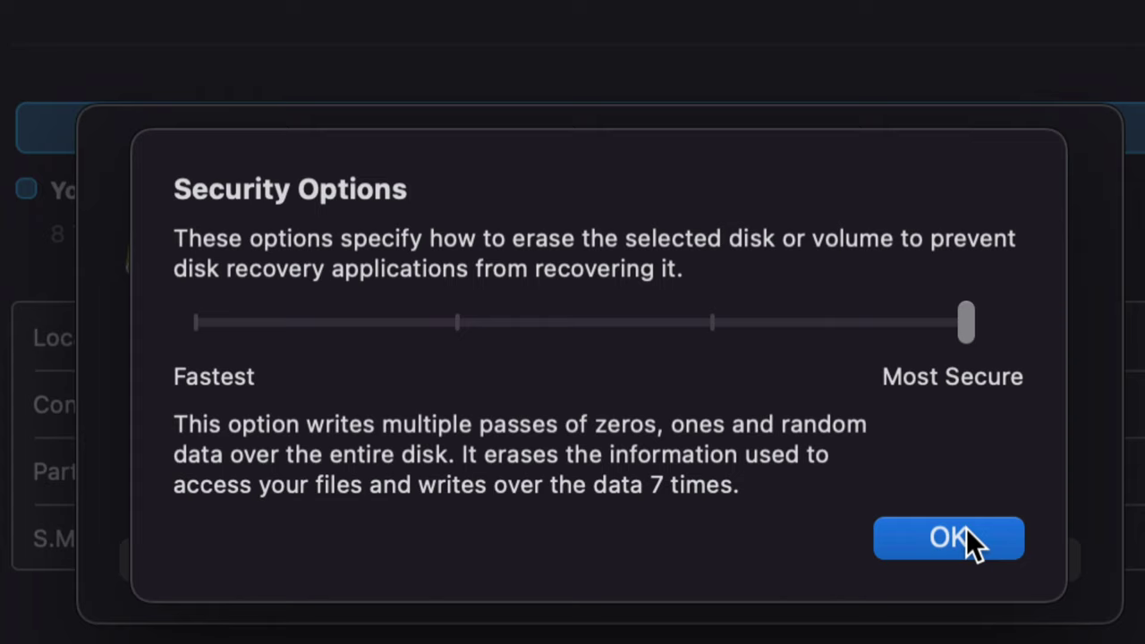
left_click(717, 325)
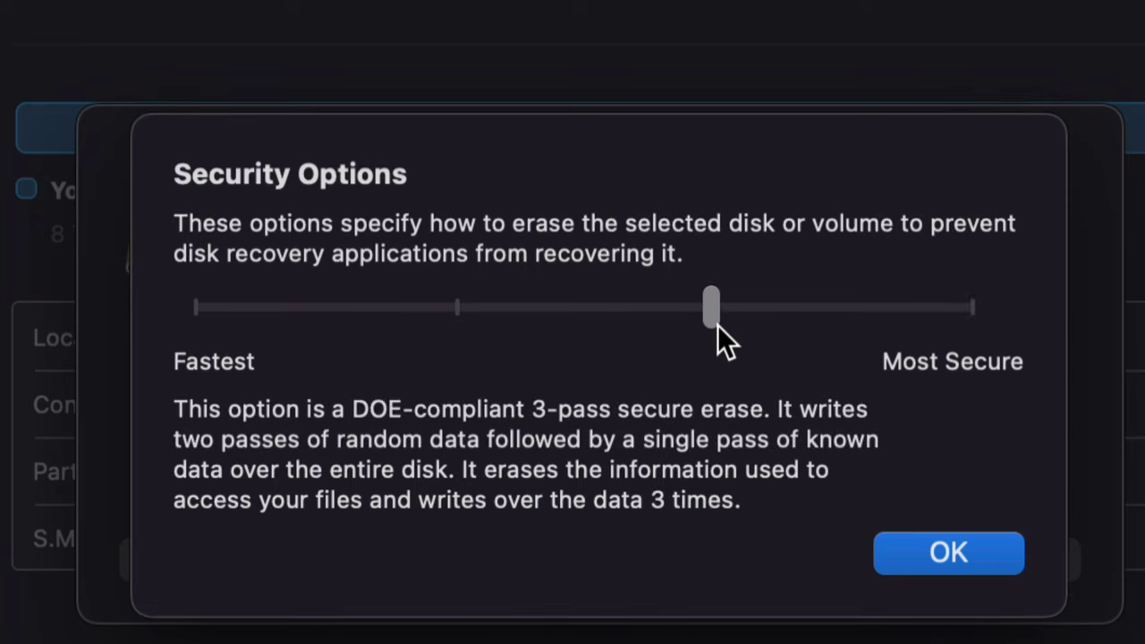
left_click(460, 306)
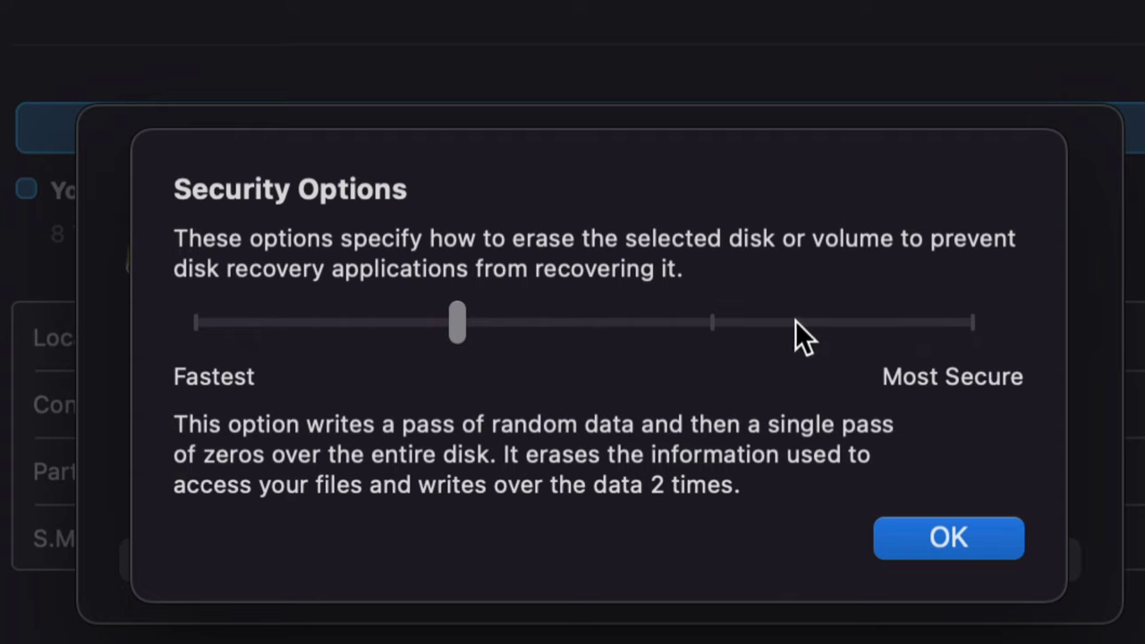
left_click(197, 324)
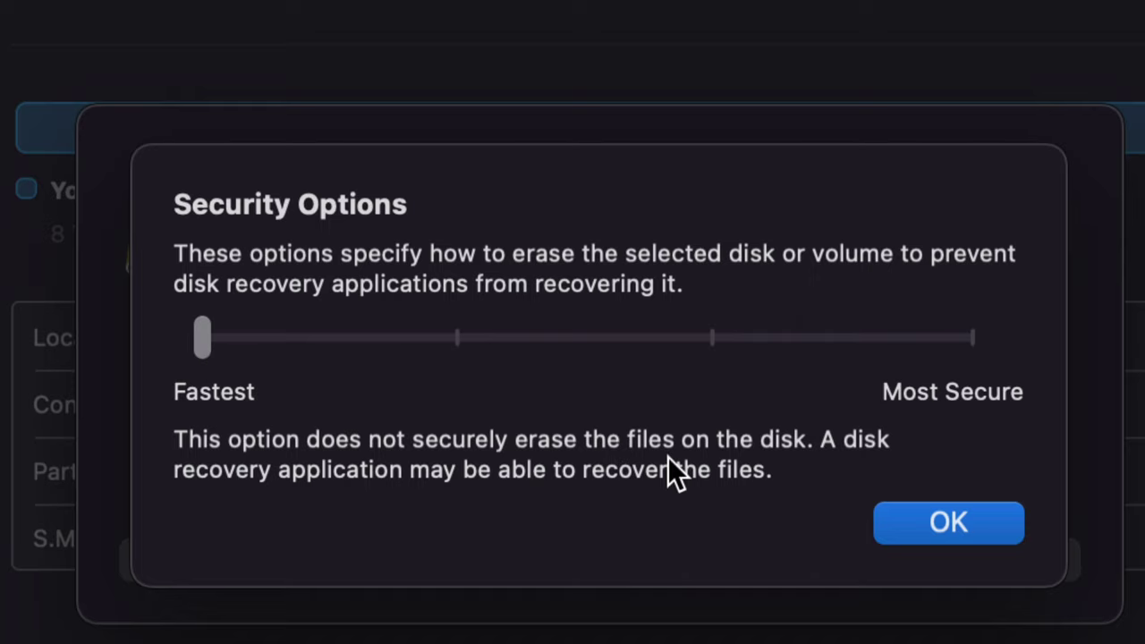
left_click(461, 337)
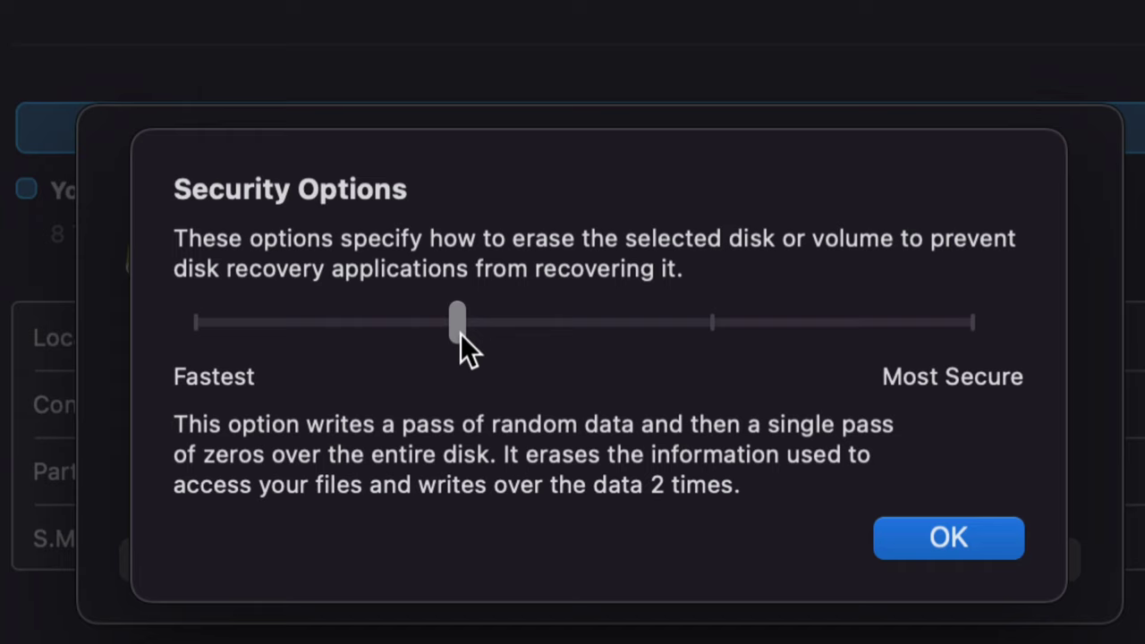
left_click(969, 323)
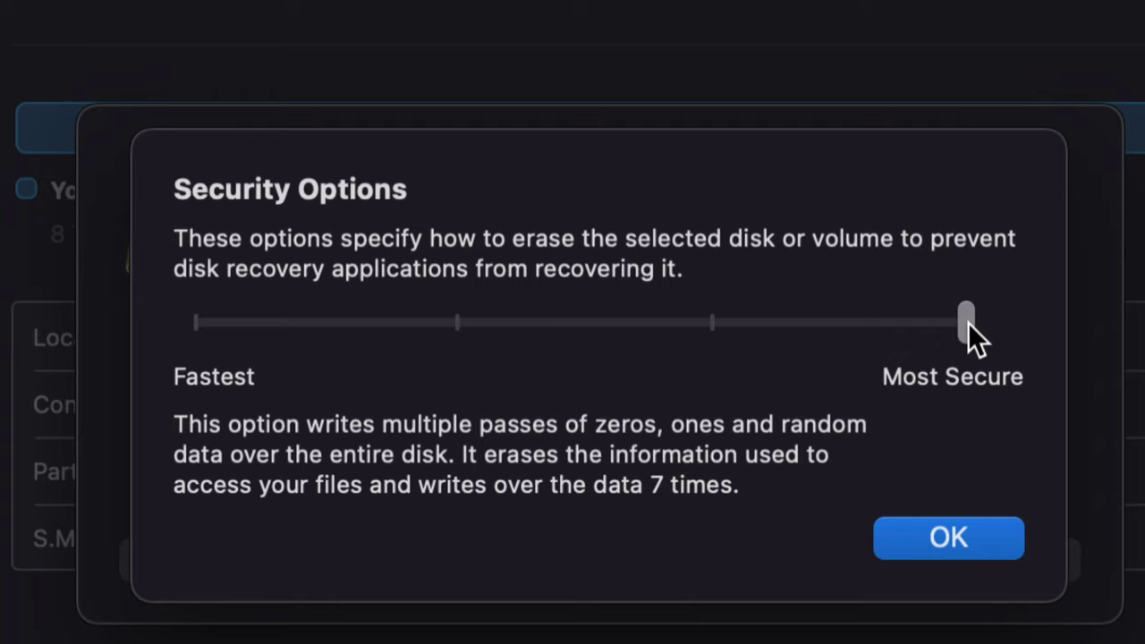